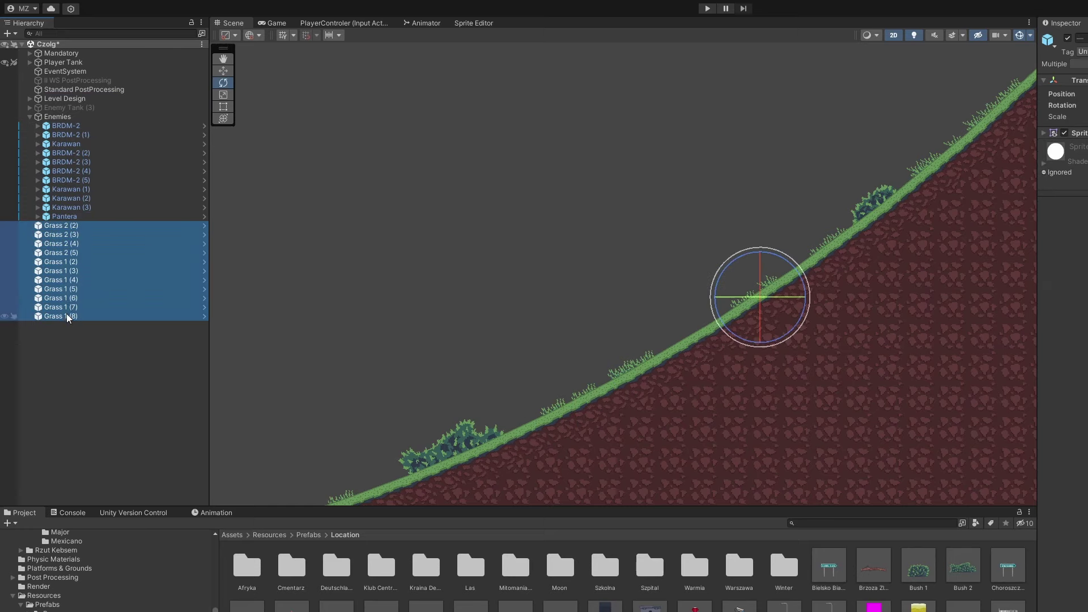
Step: Move the selected loose grass objects into the Level Design group
{"action": "left_click_drag", "start_coordinate": [80, 101], "coordinate": [81, 101]}
{"action": "scroll", "coordinate": [517, 378], "scroll_direction": "down", "scroll_amount": 10}
{"action": "middle_click_drag", "start_coordinate": [482, 374], "coordinate": [811, 344]}
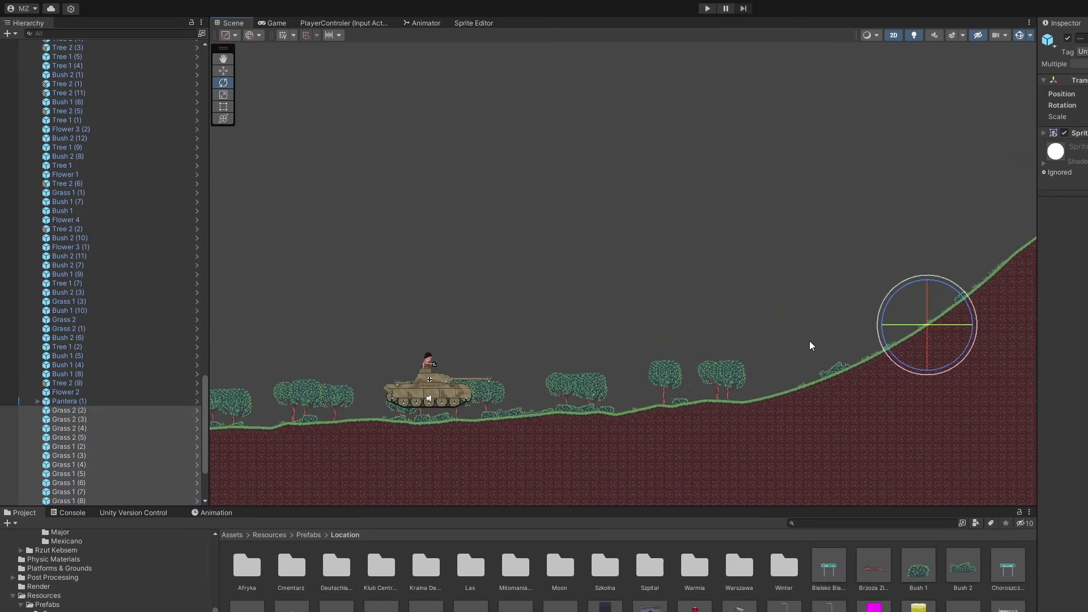
Step: Move the Player Tank along the level to a spot above the wooded ground before the steep hill
{"action": "middle_click_drag", "start_coordinate": [285, 326], "coordinate": [651, 317]}
{"action": "scroll", "coordinate": [651, 317], "scroll_direction": "down", "scroll_amount": 3}
{"action": "middle_click_drag", "start_coordinate": [218, 352], "coordinate": [560, 340]}
{"action": "left_click", "coordinate": [271, 223]}
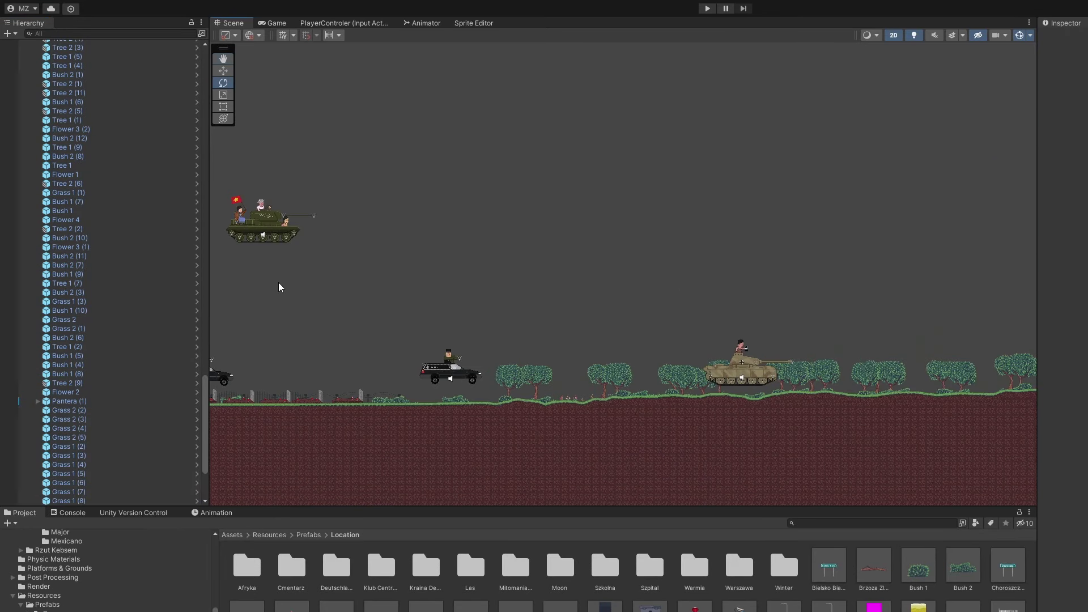
{"action": "scroll", "coordinate": [278, 283], "scroll_direction": "down", "scroll_amount": 4}
{"action": "left_click_drag", "start_coordinate": [206, 393], "coordinate": [199, 63]}
{"action": "left_click", "coordinate": [103, 63]}
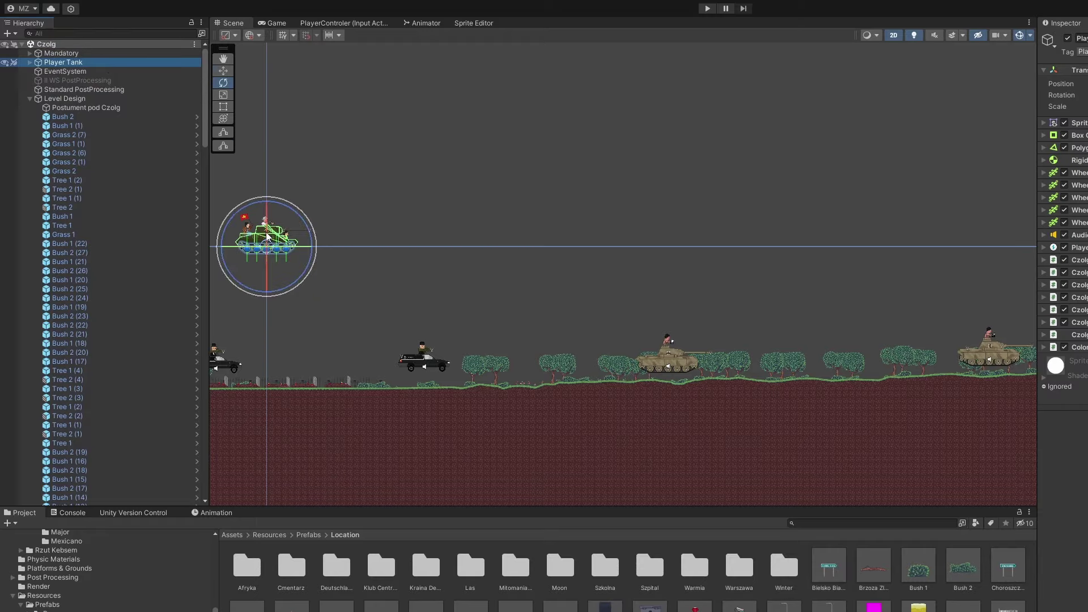
{"action": "key", "text": "w"}
{"action": "left_click_drag", "start_coordinate": [272, 244], "coordinate": [909, 250]}
{"action": "middle_click_drag", "start_coordinate": [908, 250], "coordinate": [389, 251]}
{"action": "left_click_drag", "start_coordinate": [389, 251], "coordinate": [558, 259]}
Step: Playtest the level by driving the tank up the steep hill and back, and stop the game
{"action": "left_click", "coordinate": [712, 10]}
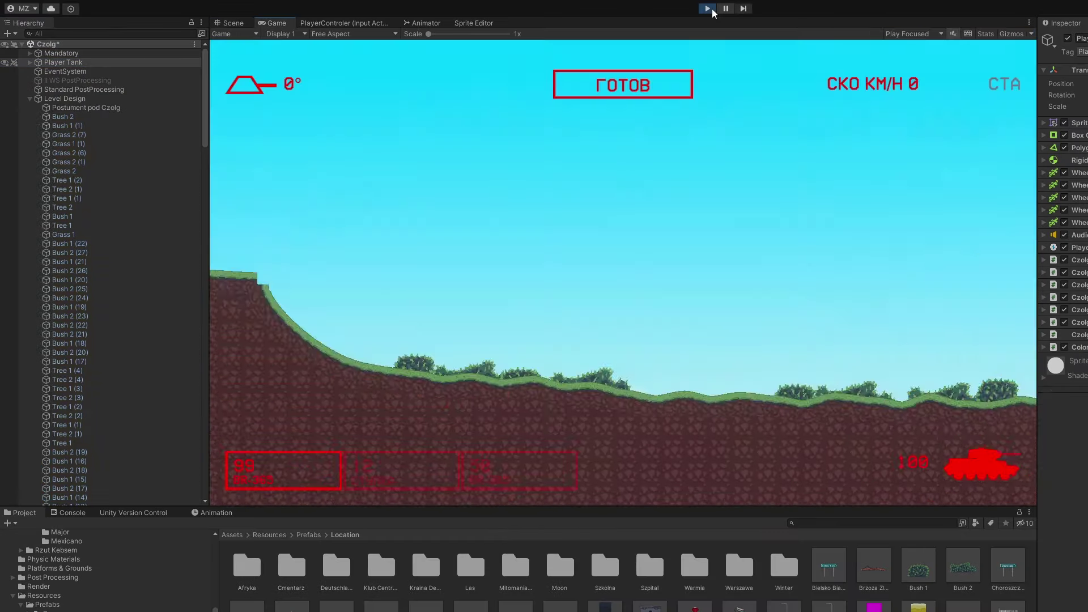
{"action": "key", "text": "d"}
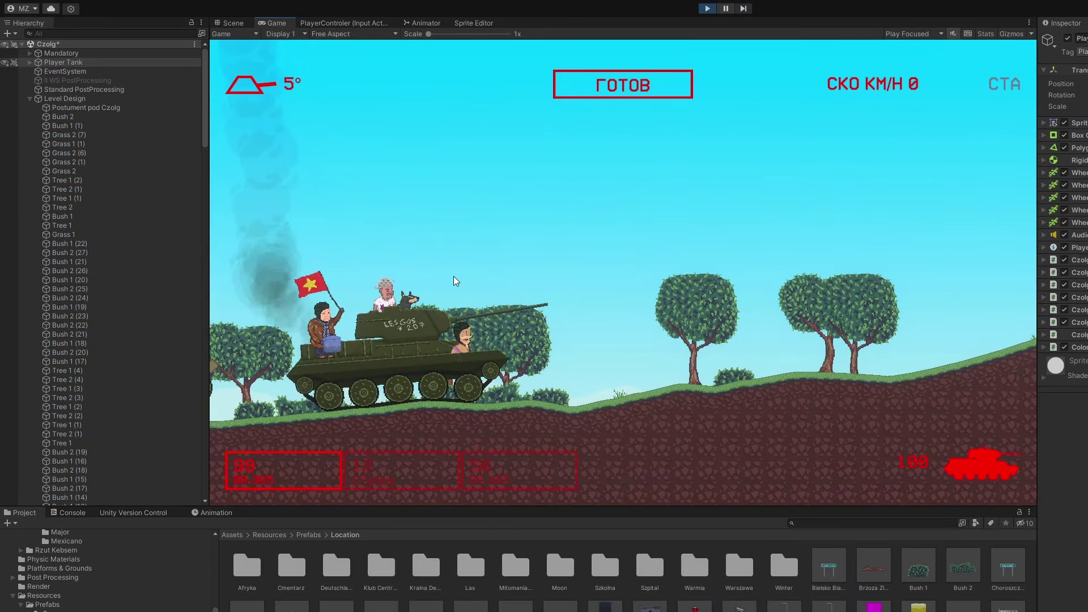
{"action": "key", "text": "d"}
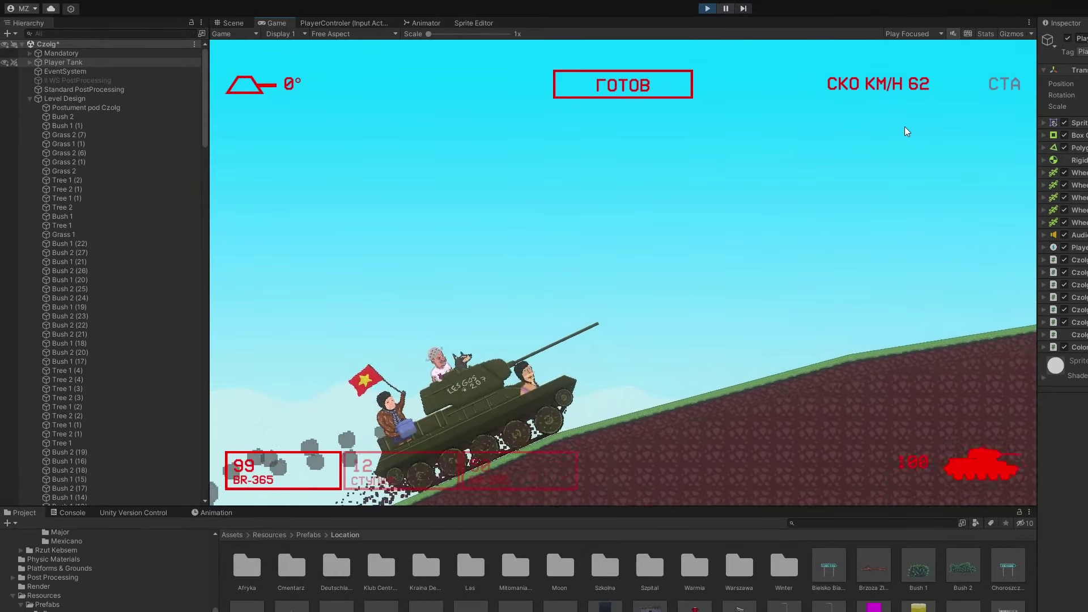
{"action": "key", "text": "a"}
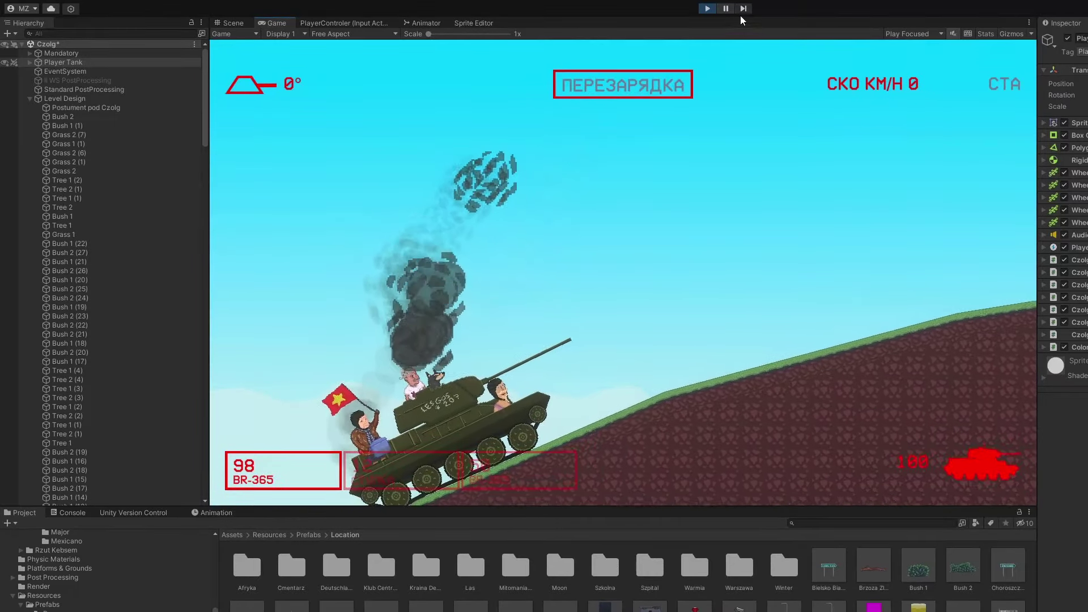
{"action": "left_click", "coordinate": [707, 8]}
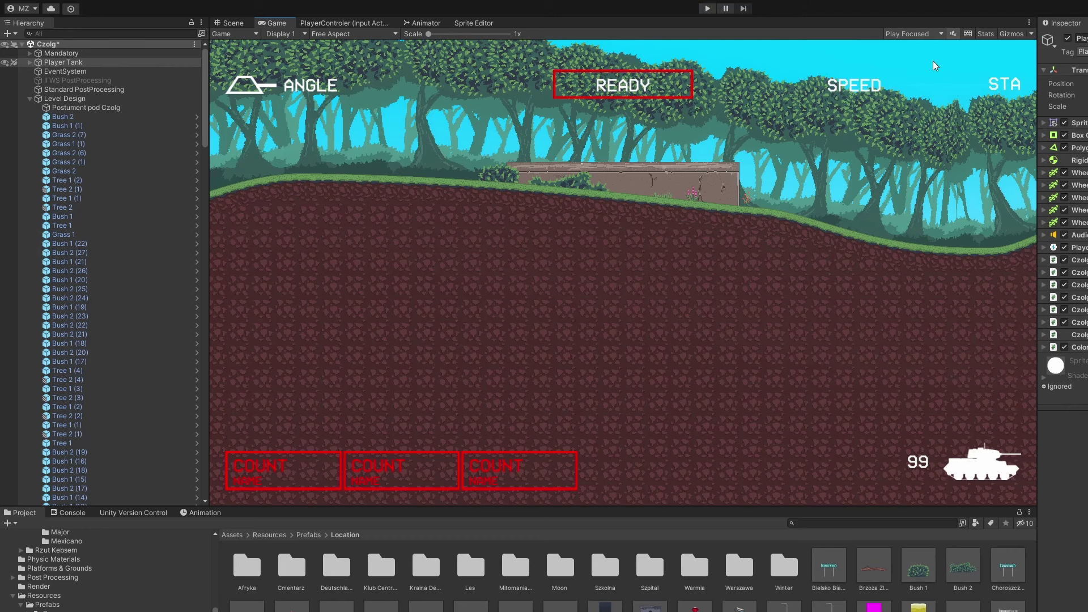
Step: In the scene, move the Player Tank down and forward to the trees at the foot of the hill
{"action": "left_click", "coordinate": [228, 23]}
{"action": "scroll", "coordinate": [554, 316], "scroll_direction": "down", "scroll_amount": 5}
{"action": "middle_click_drag", "start_coordinate": [822, 267], "coordinate": [685, 275]}
{"action": "scroll", "coordinate": [624, 274], "scroll_direction": "up", "scroll_amount": 8}
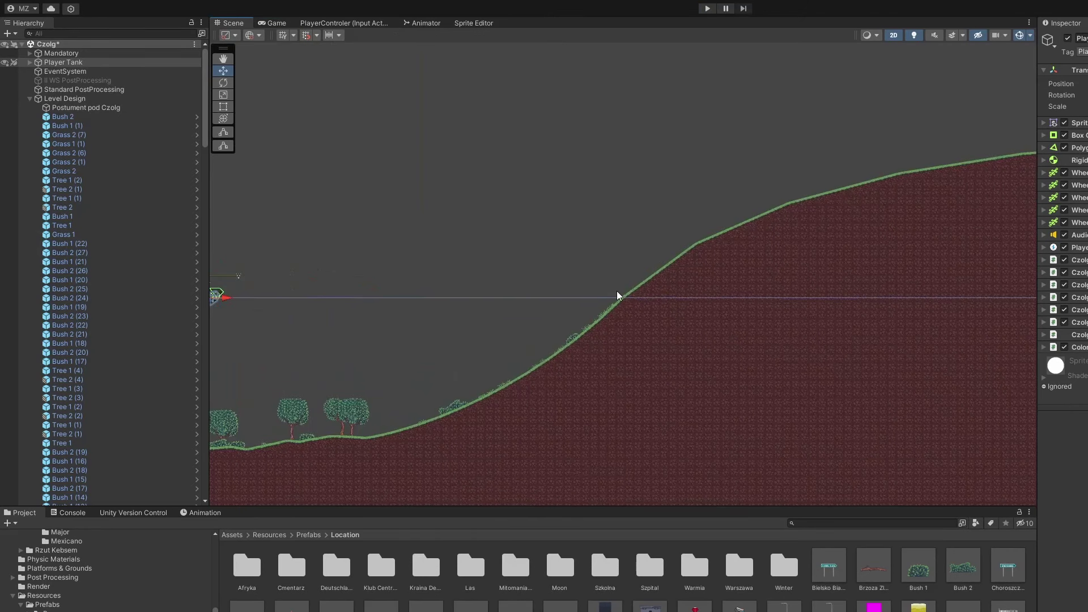
{"action": "middle_click_drag", "start_coordinate": [463, 297], "coordinate": [795, 269]}
{"action": "left_click_drag", "start_coordinate": [559, 264], "coordinate": [647, 383]}
Step: Open the spline of the Las Platform Ground for editing at the hill's slope
{"action": "middle_click_drag", "start_coordinate": [991, 348], "coordinate": [782, 358]}
{"action": "scroll", "coordinate": [853, 243], "scroll_direction": "up", "scroll_amount": 5}
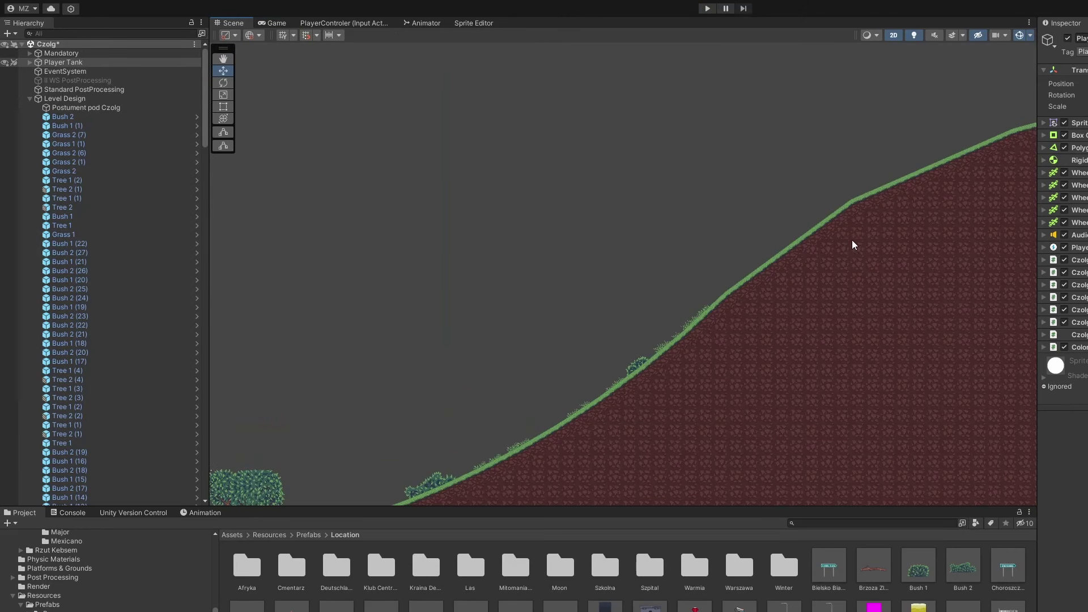
{"action": "left_click", "coordinate": [788, 252]}
{"action": "left_click", "coordinate": [1087, 270]}
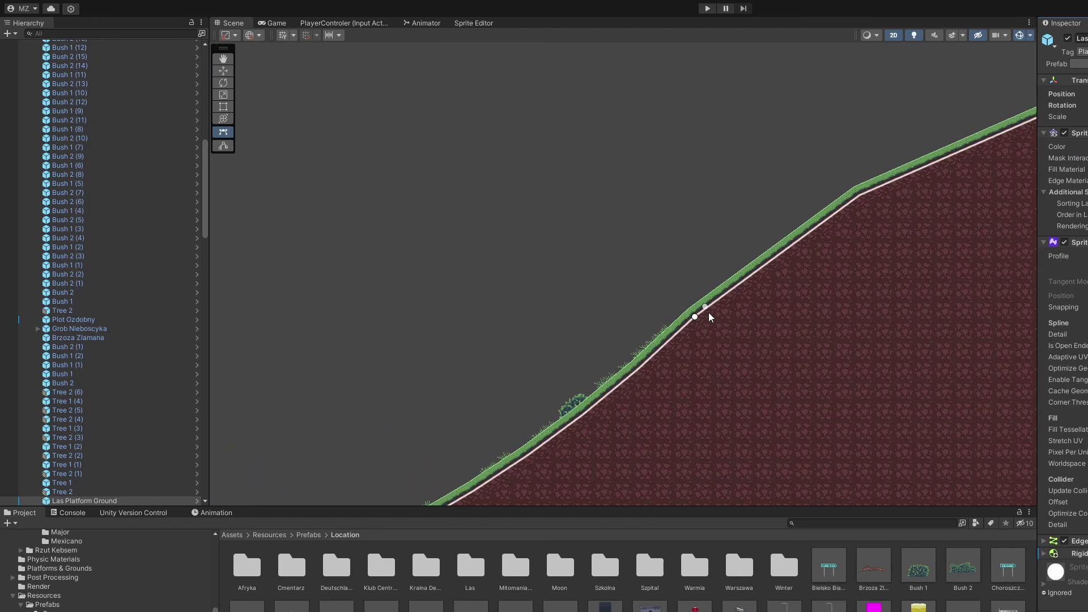
Step: Try to reshape the slope by adjusting the tangent of the existing hill point, and undo it
{"action": "left_click", "coordinate": [698, 317]}
{"action": "scroll", "coordinate": [798, 279], "scroll_direction": "down", "scroll_amount": 5}
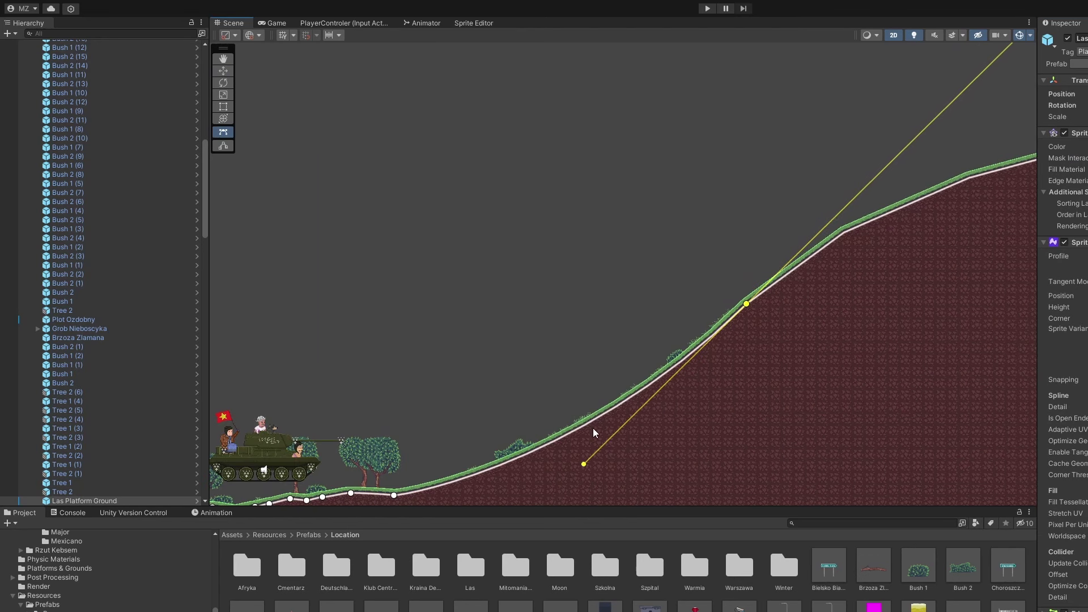
{"action": "left_click_drag", "start_coordinate": [584, 464], "coordinate": [625, 406]}
{"action": "key", "text": "ctrl+z"}
{"action": "key", "text": "ctrl+z"}
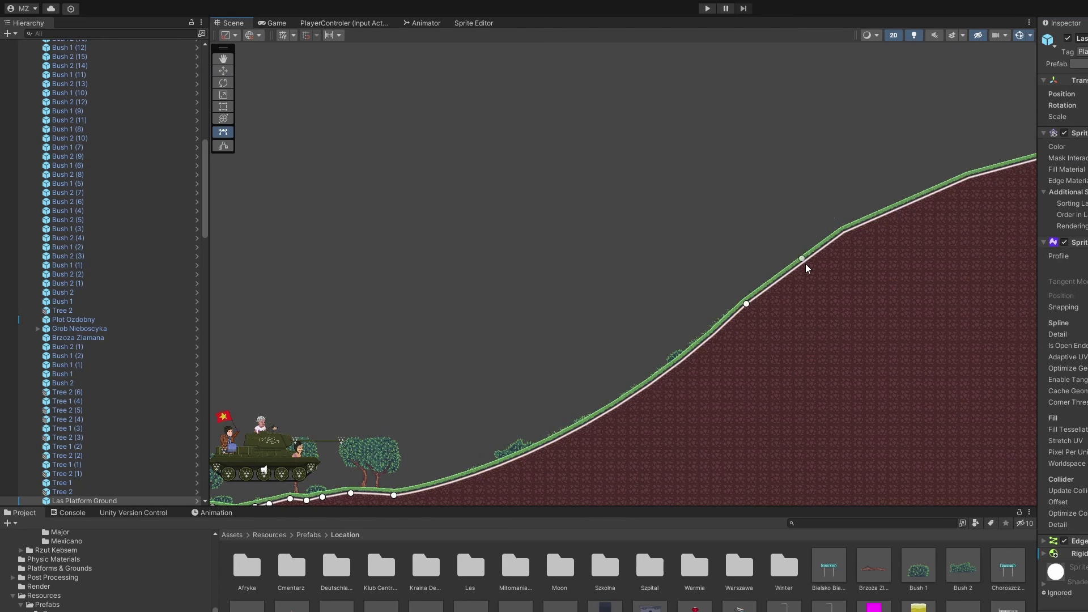
Step: Add four spline points along the upper slope of the hill to round it into a smooth curve
{"action": "left_click", "coordinate": [795, 266]}
{"action": "middle_click_drag", "start_coordinate": [822, 264], "coordinate": [496, 412]}
{"action": "left_click_drag", "start_coordinate": [967, 69], "coordinate": [698, 236]}
{"action": "key", "text": "ctrl+z"}
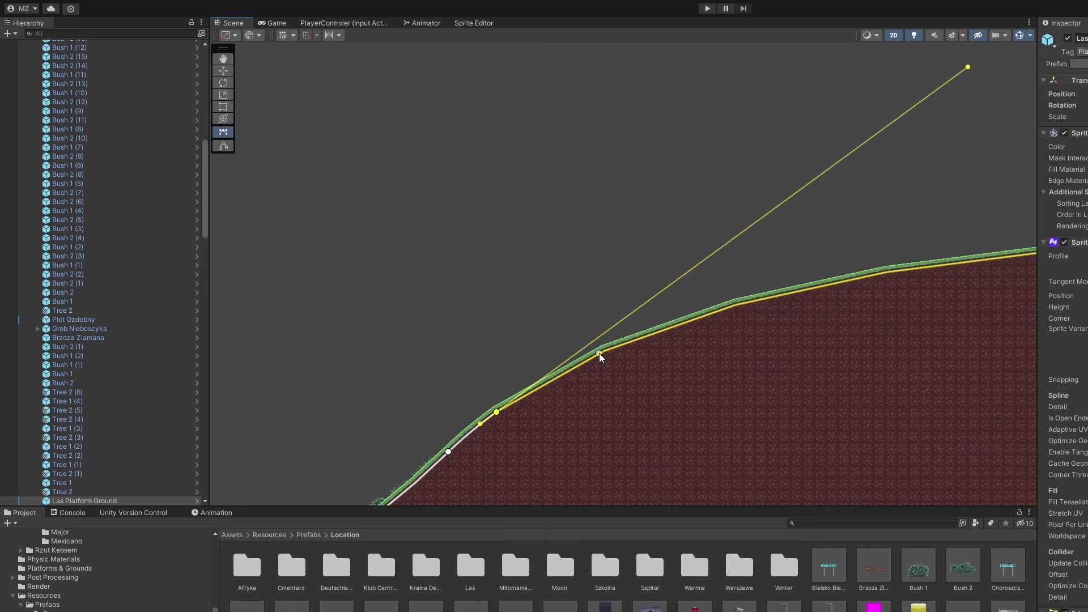
{"action": "left_click", "coordinate": [603, 352]}
{"action": "left_click", "coordinate": [722, 311]}
{"action": "left_click", "coordinate": [858, 312]}
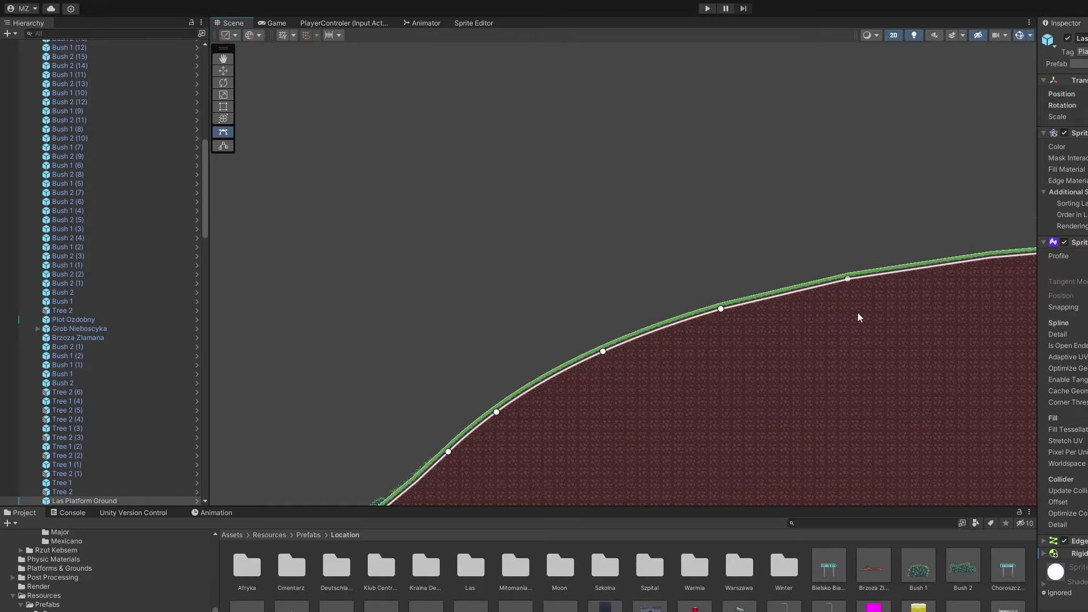
{"action": "left_click", "coordinate": [853, 280]}
Step: Inspect the rounded slope and playtest driving the tank up it, ending with the game stopped
{"action": "middle_click_drag", "start_coordinate": [892, 344], "coordinate": [869, 280]}
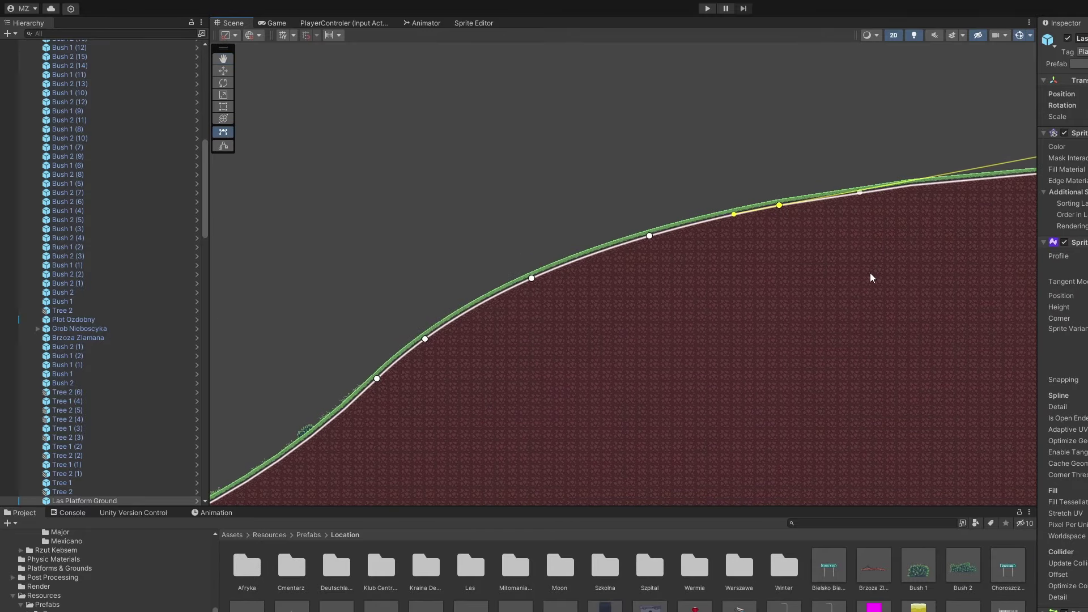
{"action": "middle_click_drag", "start_coordinate": [560, 324], "coordinate": [809, 275]}
{"action": "middle_click_drag", "start_coordinate": [607, 395], "coordinate": [498, 377]}
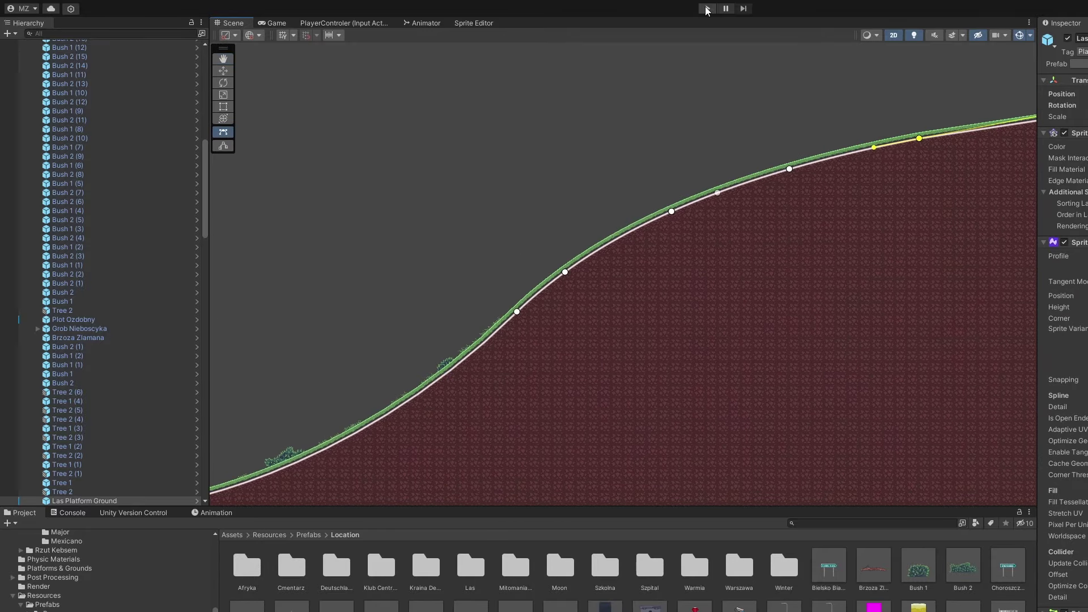
{"action": "left_click", "coordinate": [706, 8]}
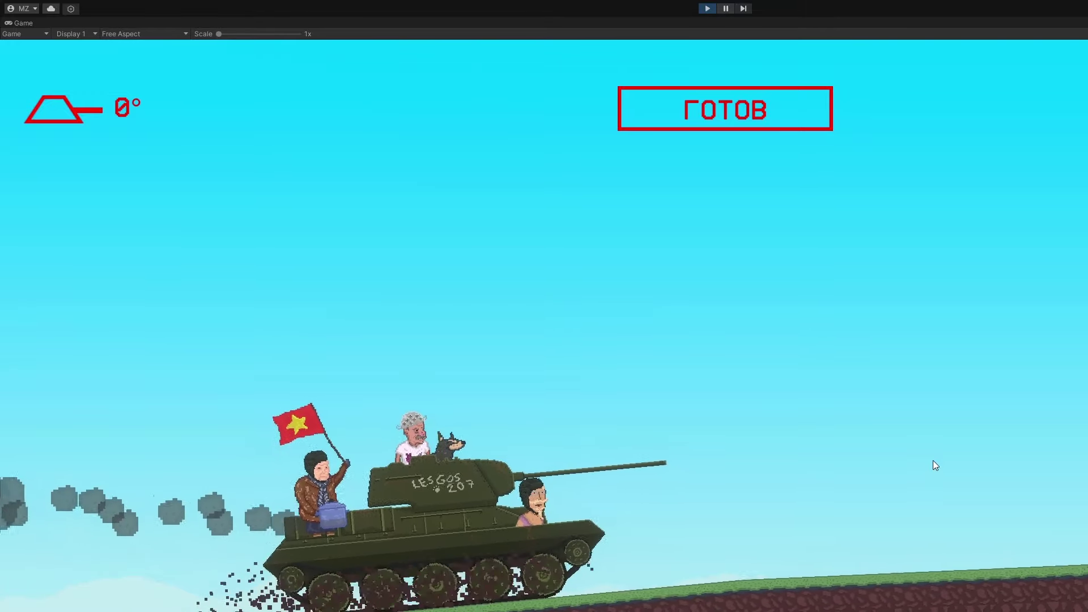
{"action": "left_click", "coordinate": [707, 7]}
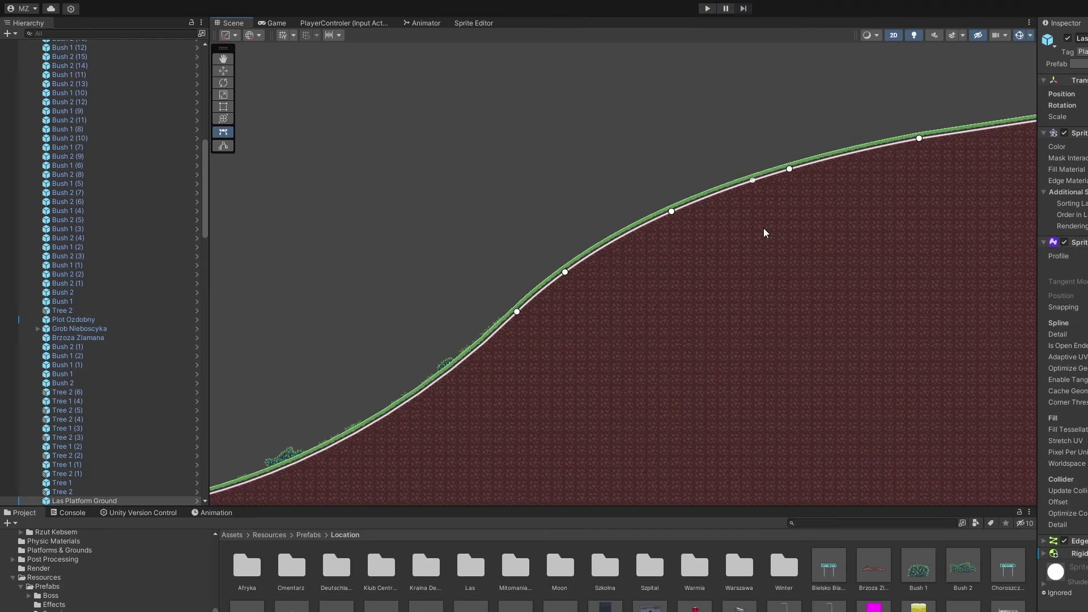
Step: Lower the two uppermost spline points of the hill and level the tangent of the first to flatten the hilltop
{"action": "scroll", "coordinate": [764, 228], "scroll_direction": "up", "scroll_amount": 4}
{"action": "middle_click_drag", "start_coordinate": [775, 165], "coordinate": [597, 156]}
{"action": "left_click_drag", "start_coordinate": [618, 149], "coordinate": [622, 193]}
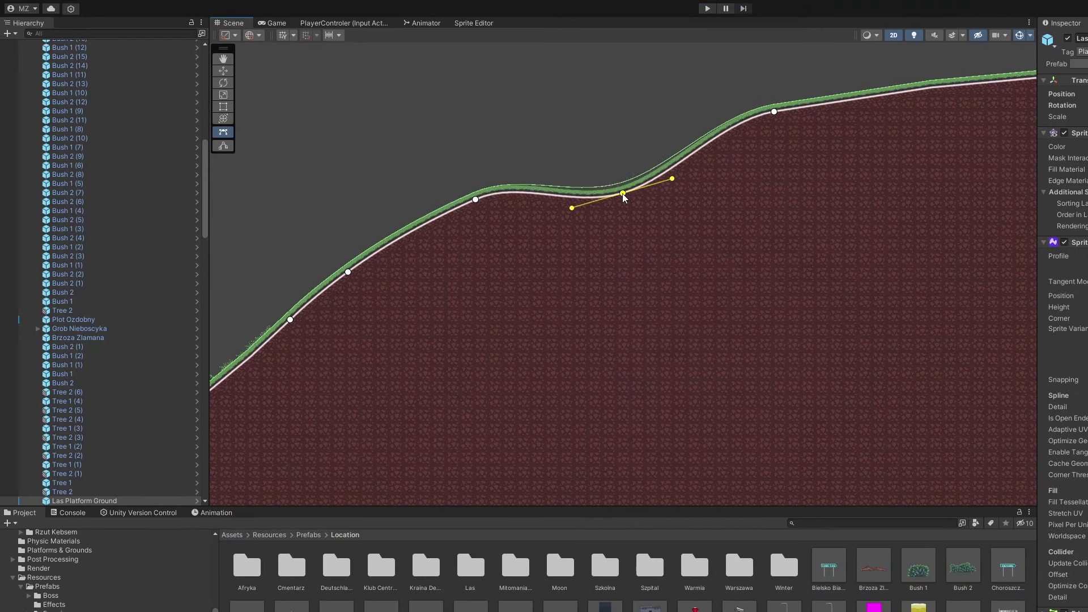
{"action": "left_click_drag", "start_coordinate": [774, 112], "coordinate": [798, 203]}
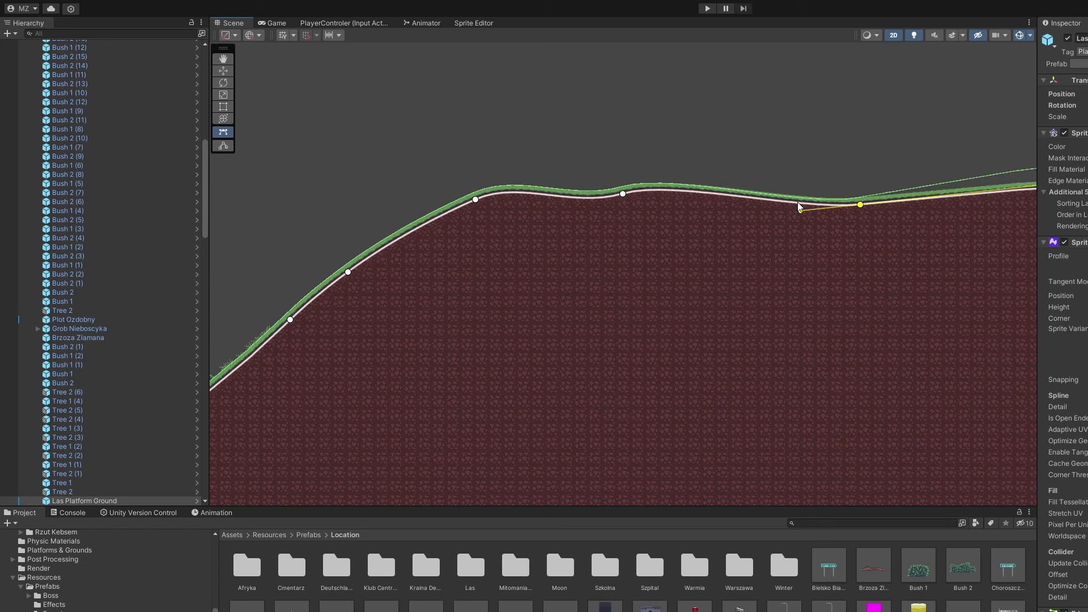
{"action": "left_click", "coordinate": [623, 194]}
{"action": "left_click_drag", "start_coordinate": [673, 180], "coordinate": [675, 189]}
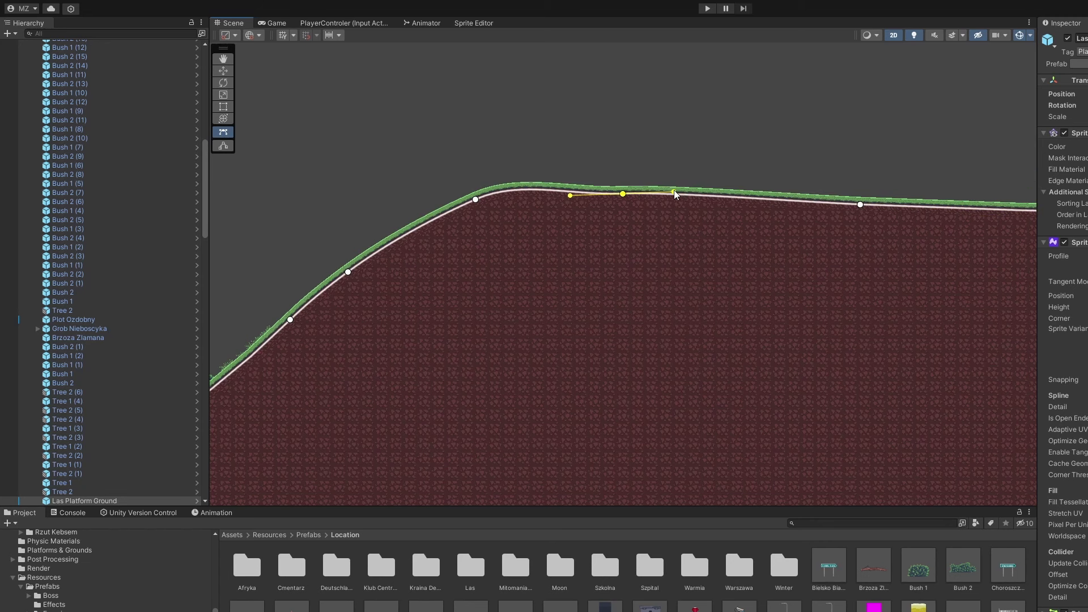
Step: Shift the three hilltop spline points lower to form a flat plateau that descends gently on its far side
{"action": "left_click_drag", "start_coordinate": [454, 223], "coordinate": [501, 216]}
{"action": "left_click_drag", "start_coordinate": [624, 196], "coordinate": [652, 223]}
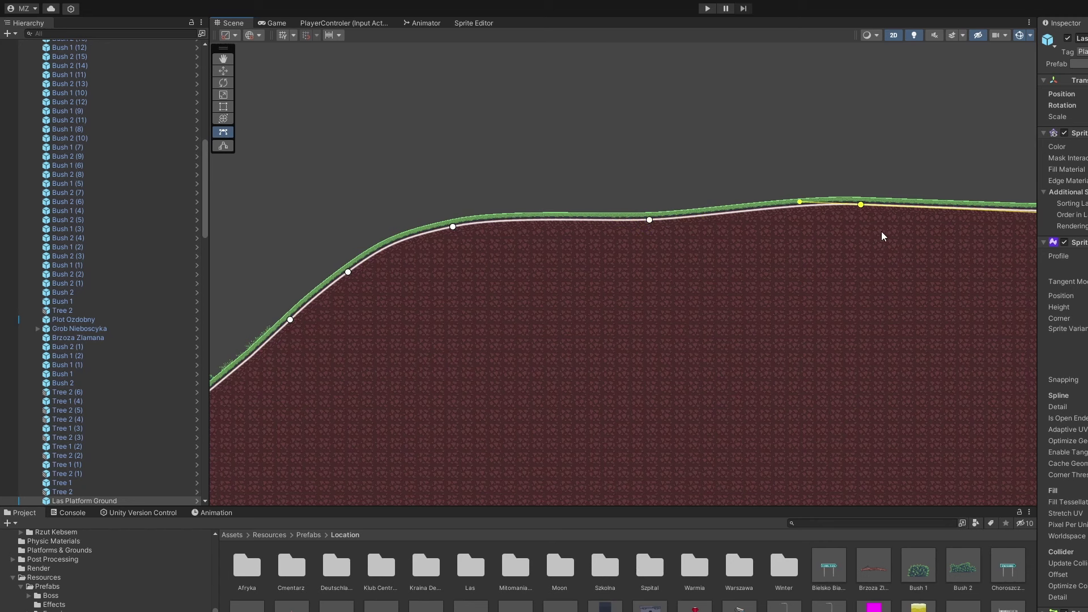
{"action": "left_click_drag", "start_coordinate": [861, 204], "coordinate": [917, 247]}
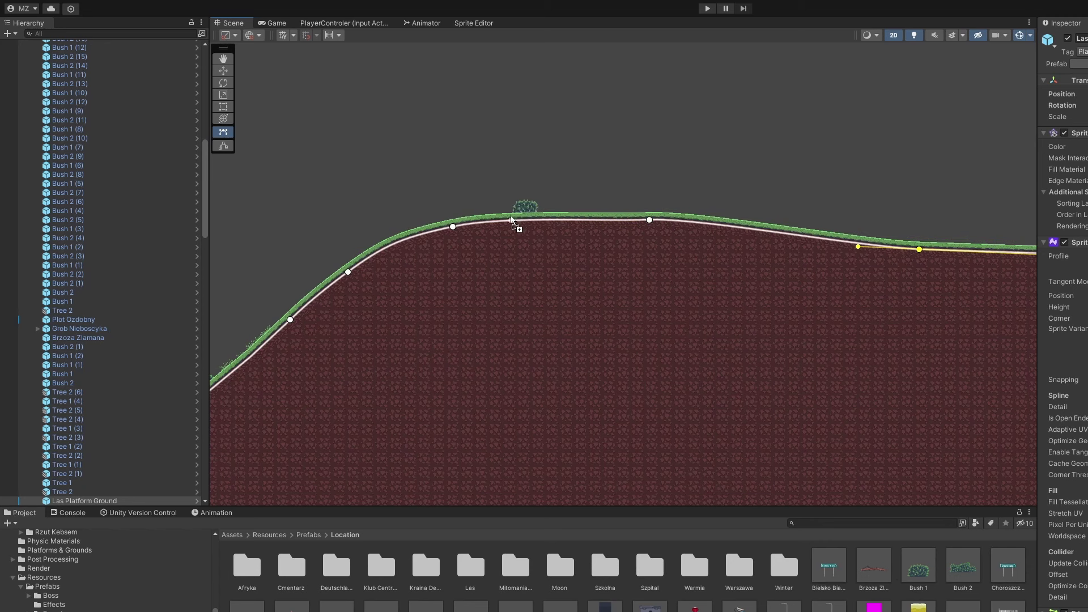
Step: Place three bushes from Bush 1 and Bush 2 along the hilltop's edge, followed by Tree 1 and Tree 2
{"action": "left_click_drag", "start_coordinate": [511, 220], "coordinate": [420, 229]}
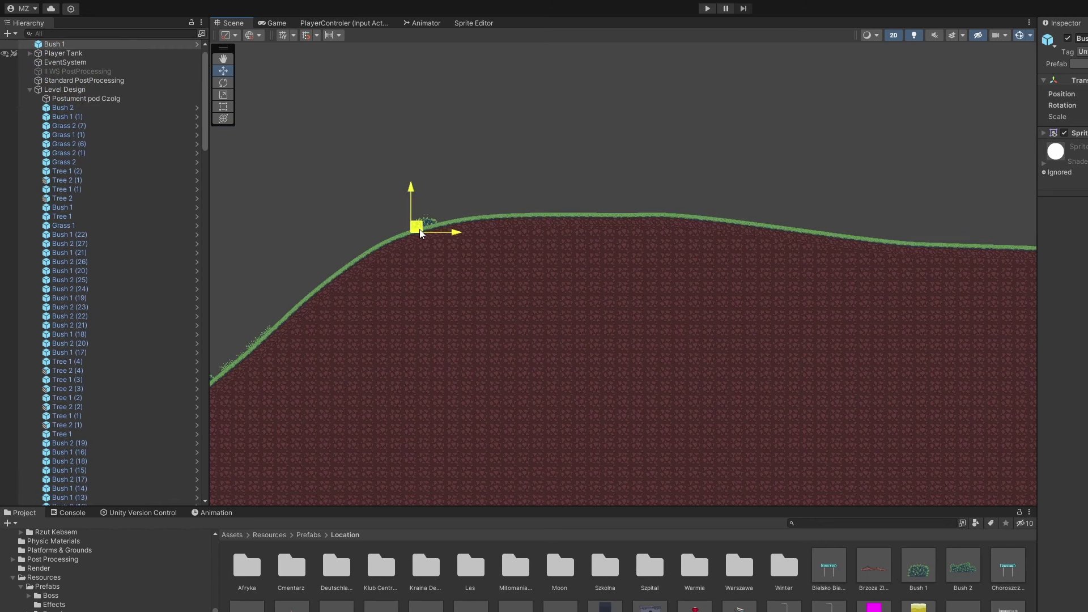
{"action": "left_click_drag", "start_coordinate": [466, 195], "coordinate": [464, 226]}
{"action": "left_click_drag", "start_coordinate": [919, 560], "coordinate": [515, 221]}
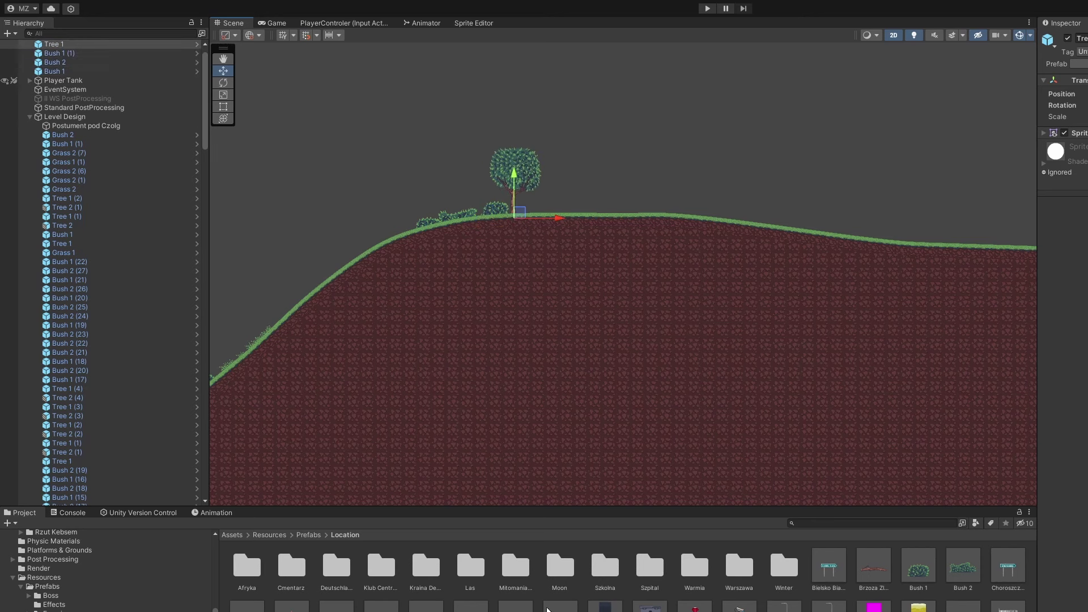
{"action": "left_click_drag", "start_coordinate": [584, 225], "coordinate": [584, 224]}
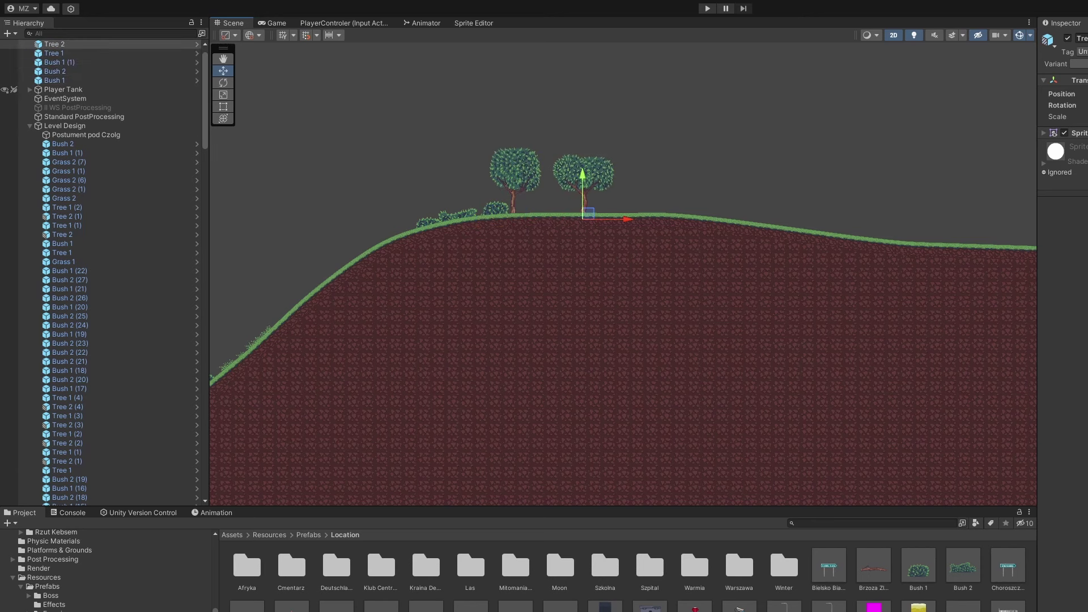
Step: Place the Dom Kargula Front house from the Szkolna prefabs on the hilltop beside the trees
{"action": "double_click", "coordinate": [605, 567]}
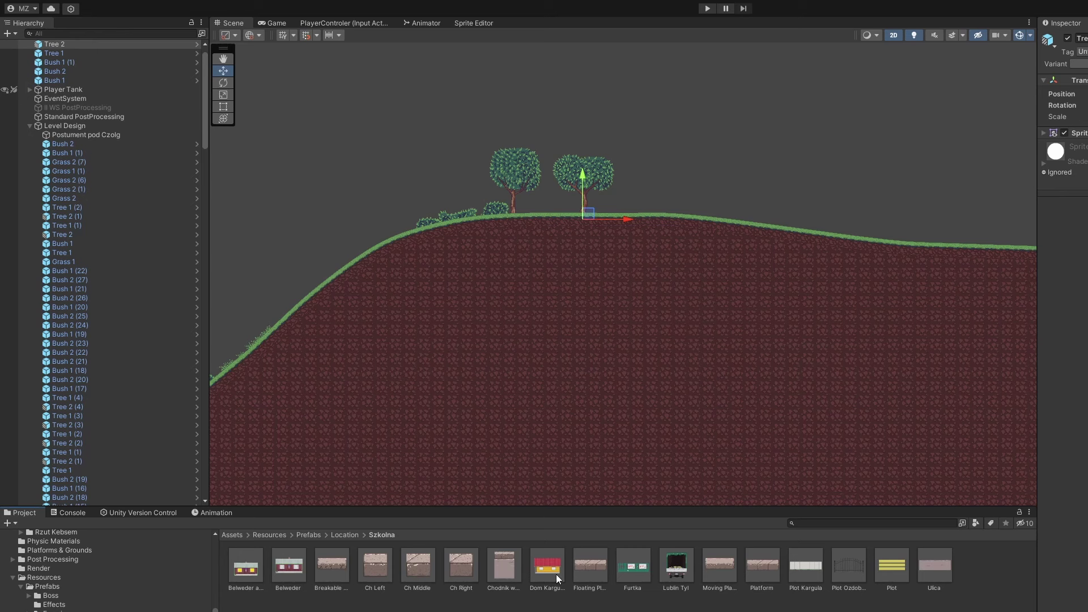
{"action": "left_click_drag", "start_coordinate": [569, 543], "coordinate": [678, 227]}
{"action": "middle_click_drag", "start_coordinate": [732, 267], "coordinate": [615, 274]}
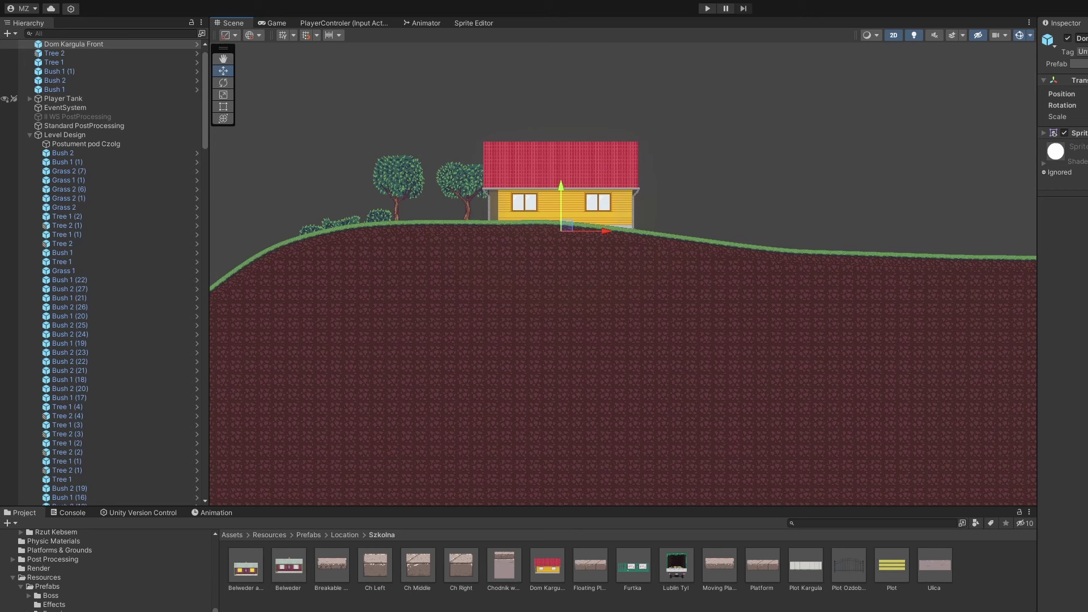
Step: Place one Warmia Dom 1 and two Warmia Dom 2 houses from the Warmia prefabs along the ground past the red-roofed house
{"action": "left_click", "coordinate": [67, 611]}
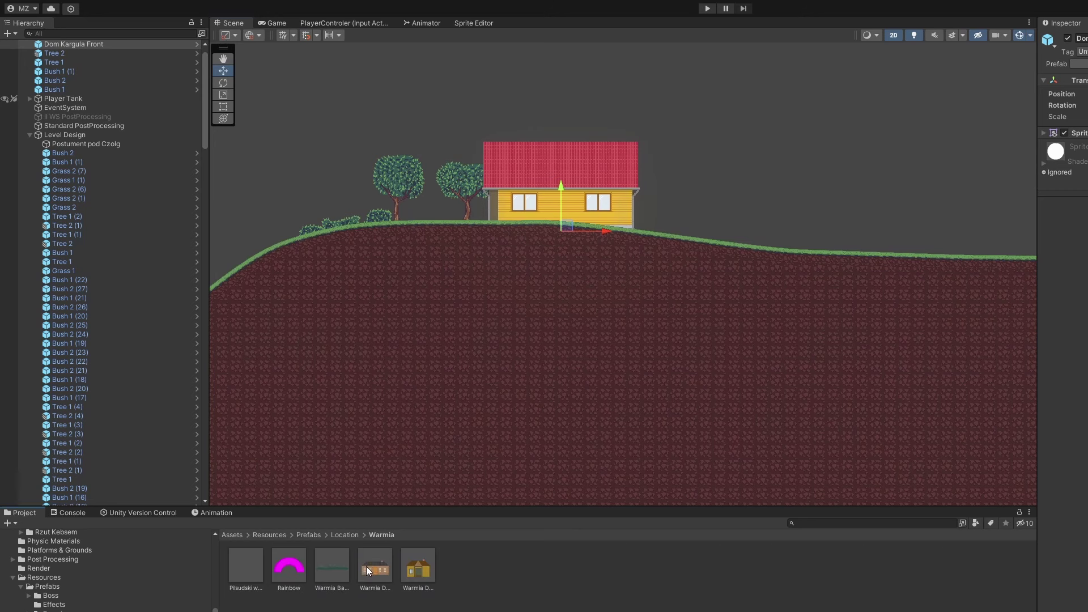
{"action": "left_click_drag", "start_coordinate": [367, 567], "coordinate": [797, 256]}
{"action": "middle_click_drag", "start_coordinate": [829, 307], "coordinate": [590, 320]}
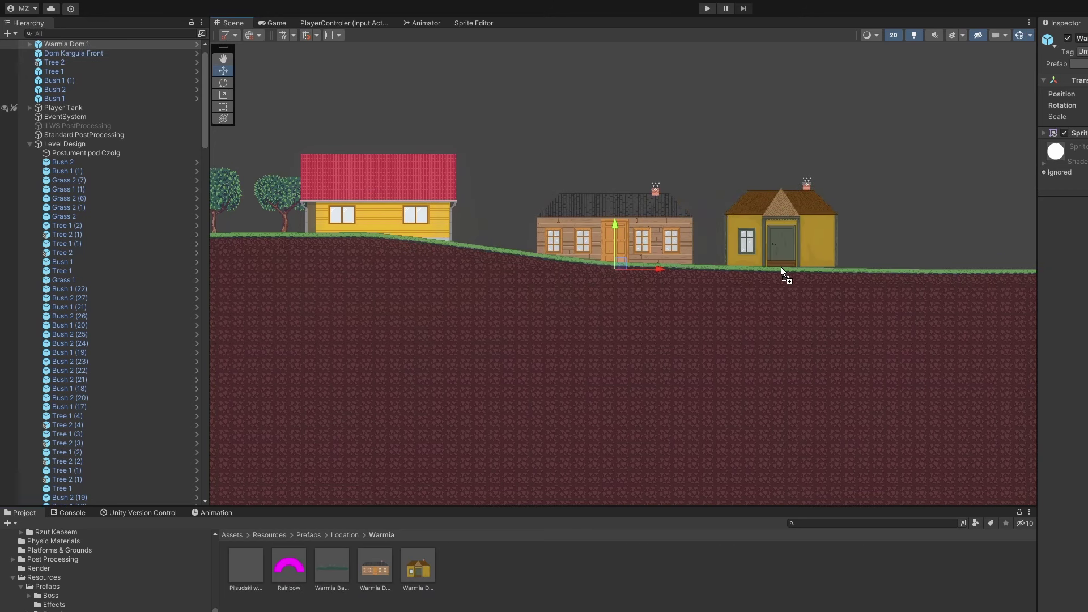
{"action": "left_click_drag", "start_coordinate": [781, 267], "coordinate": [934, 273]}
{"action": "middle_click_drag", "start_coordinate": [810, 269], "coordinate": [330, 282]}
{"action": "left_click_drag", "start_coordinate": [419, 565], "coordinate": [648, 288]}
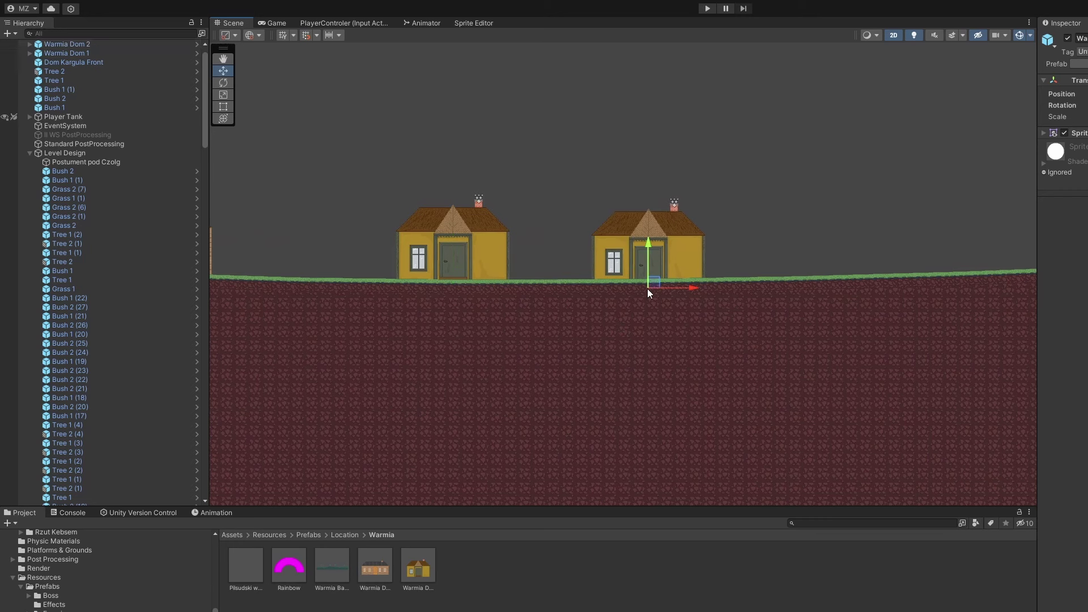
Step: Add a series of small bumps and dips to the ground spline in front of the wooden house and just past it
{"action": "middle_click_drag", "start_coordinate": [620, 289], "coordinate": [1087, 269]}
{"action": "left_click", "coordinate": [455, 321]}
{"action": "left_click", "coordinate": [1087, 269]}
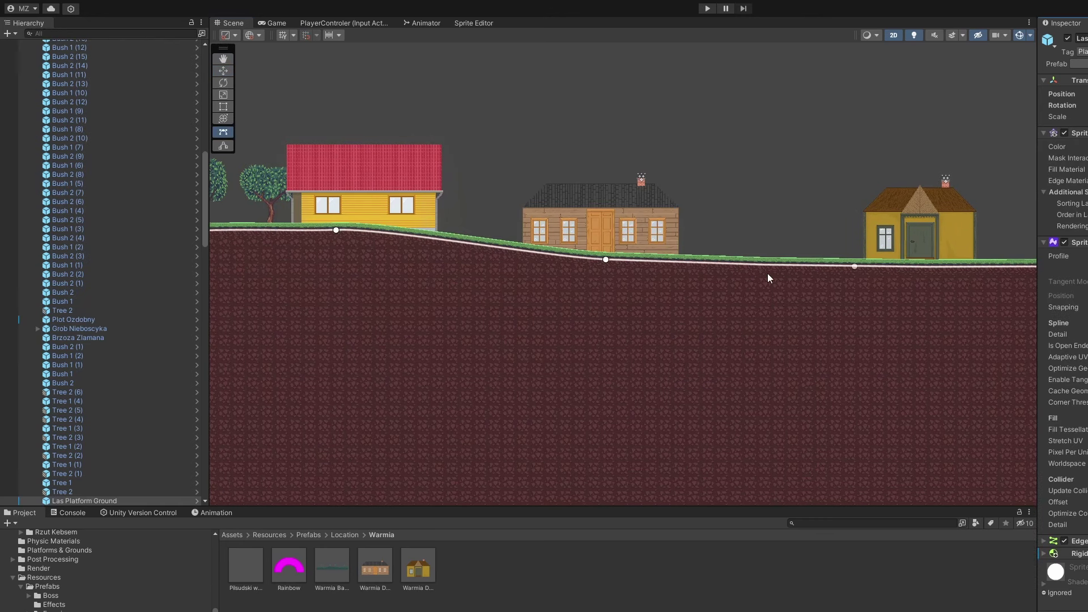
{"action": "left_click", "coordinate": [501, 247]}
{"action": "left_click_drag", "start_coordinate": [515, 250], "coordinate": [542, 260]}
{"action": "scroll", "coordinate": [518, 253], "scroll_direction": "up", "scroll_amount": 5}
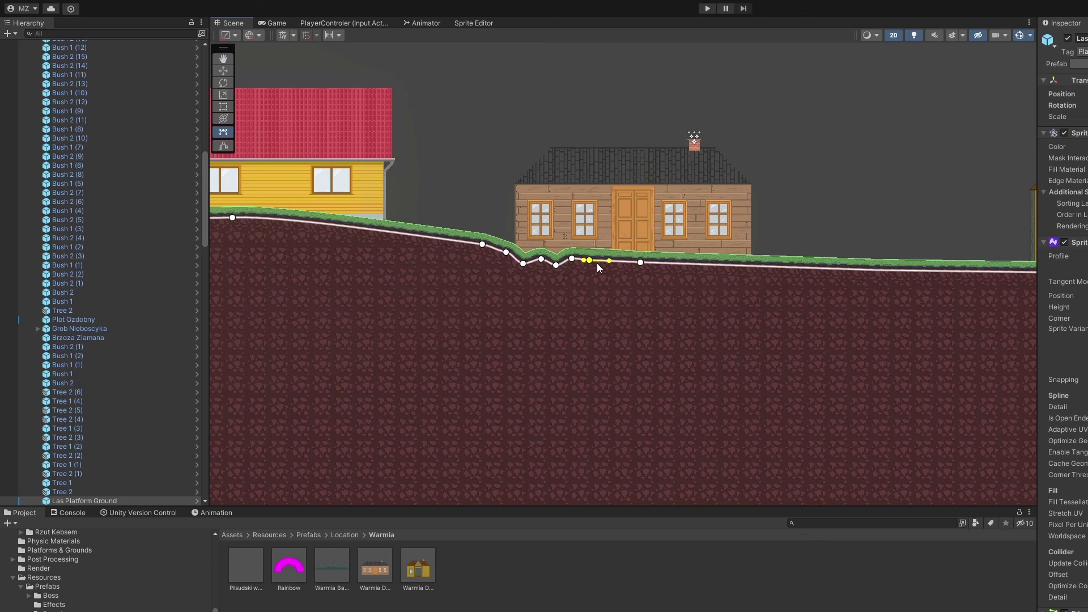
{"action": "left_click_drag", "start_coordinate": [658, 267], "coordinate": [694, 273]}
{"action": "left_click", "coordinate": [733, 274]}
{"action": "left_click", "coordinate": [754, 268]}
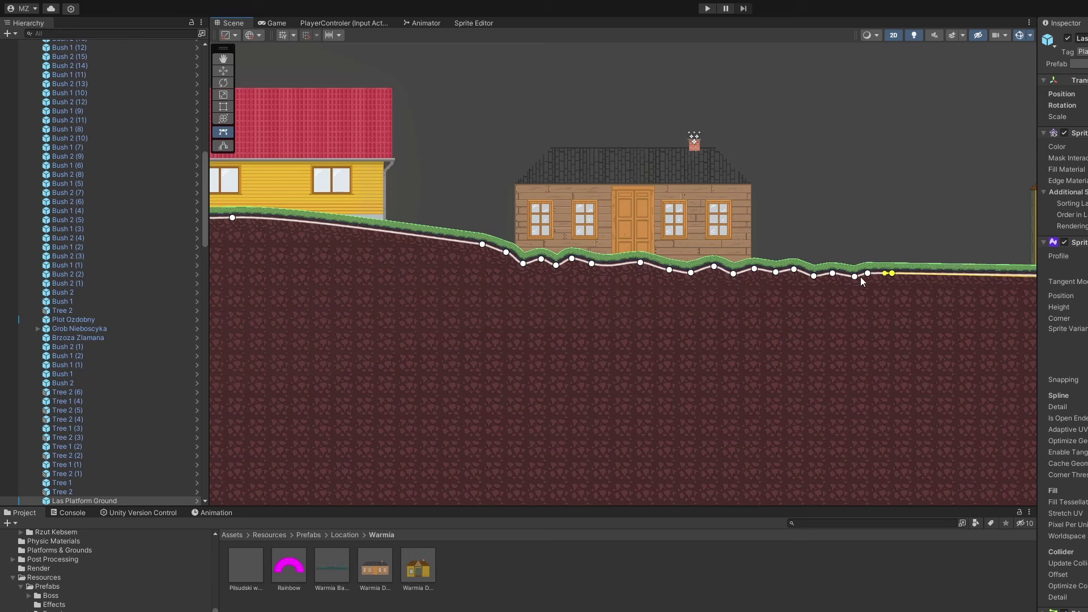
Step: Add spline points forming small bumps in the ground between the two yellow houses
{"action": "middle_click_drag", "start_coordinate": [957, 277], "coordinate": [644, 278]}
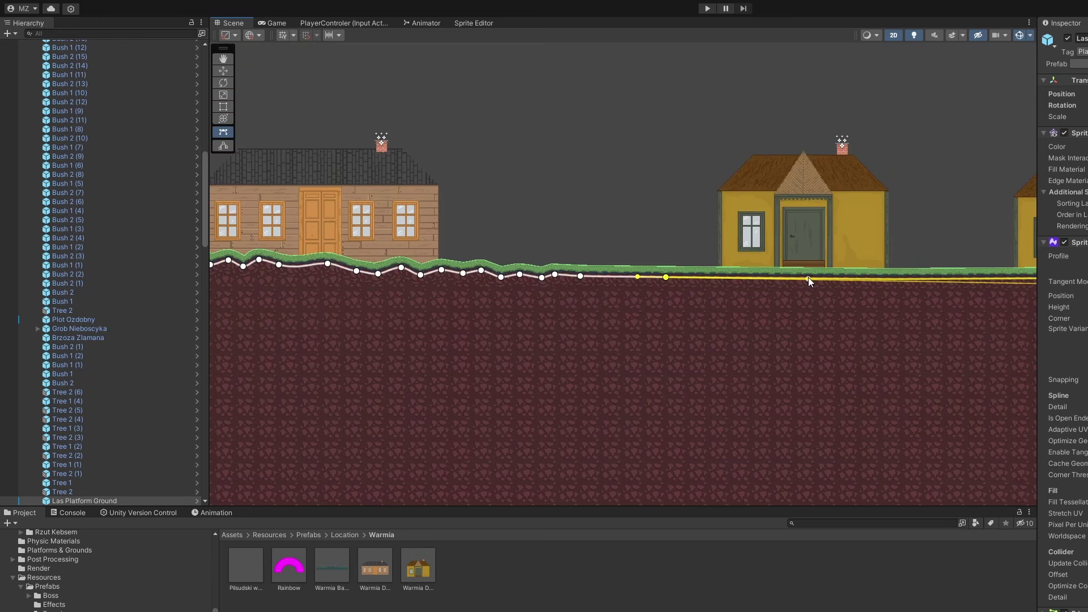
{"action": "left_click", "coordinate": [958, 277]}
{"action": "left_click", "coordinate": [974, 280]}
{"action": "middle_click_drag", "start_coordinate": [1008, 286], "coordinate": [493, 274]}
Step: Add a run of alternating spline points to make the ground uneven just past the last yellow house
{"action": "left_click", "coordinate": [709, 265]}
{"action": "left_click", "coordinate": [725, 265]}
{"action": "left_click", "coordinate": [740, 269]}
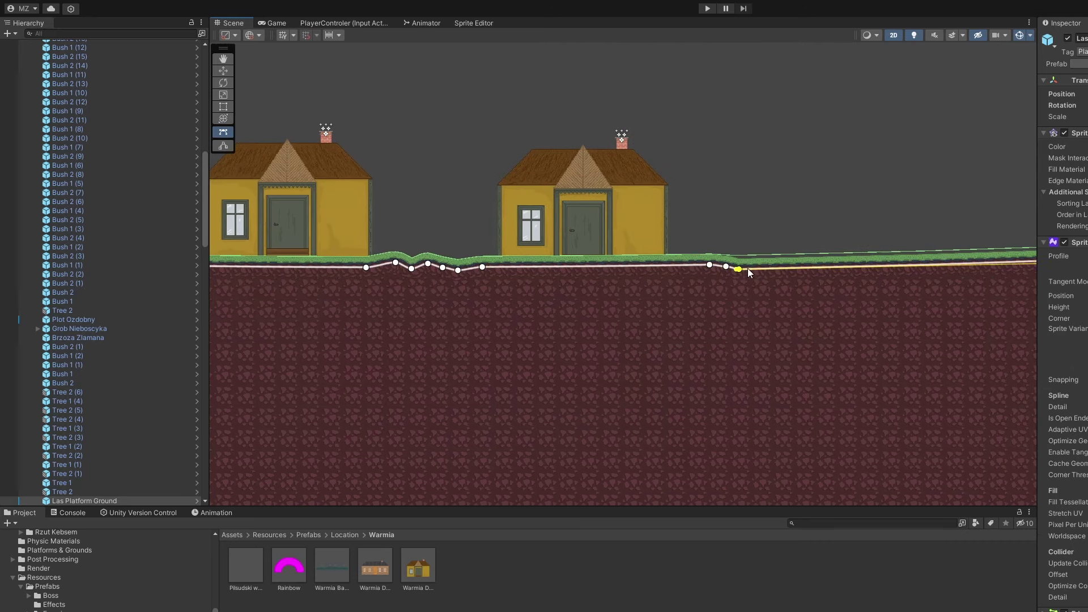
{"action": "left_click", "coordinate": [753, 265]}
{"action": "left_click", "coordinate": [795, 269]}
{"action": "left_click", "coordinate": [813, 266]}
{"action": "left_click", "coordinate": [834, 267]}
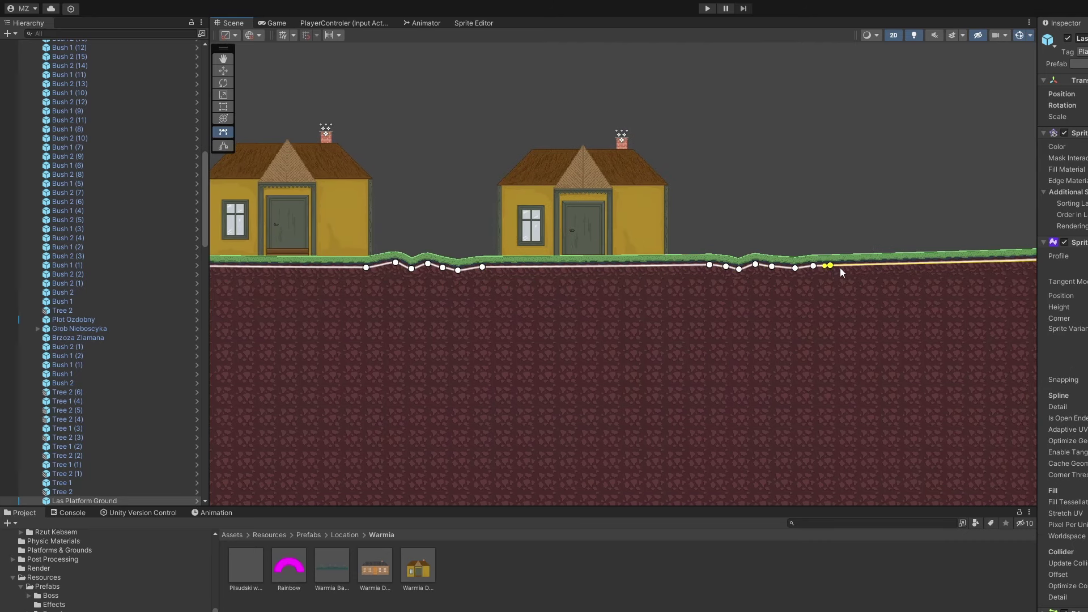
{"action": "left_click", "coordinate": [854, 272]}
Step: Leave spline editing and duplicate the BRDM-2 enemy standing in the valley in the earlier part of the level
{"action": "scroll", "coordinate": [811, 354], "scroll_direction": "down", "scroll_amount": 7}
{"action": "middle_click_drag", "start_coordinate": [391, 363], "coordinate": [883, 319]}
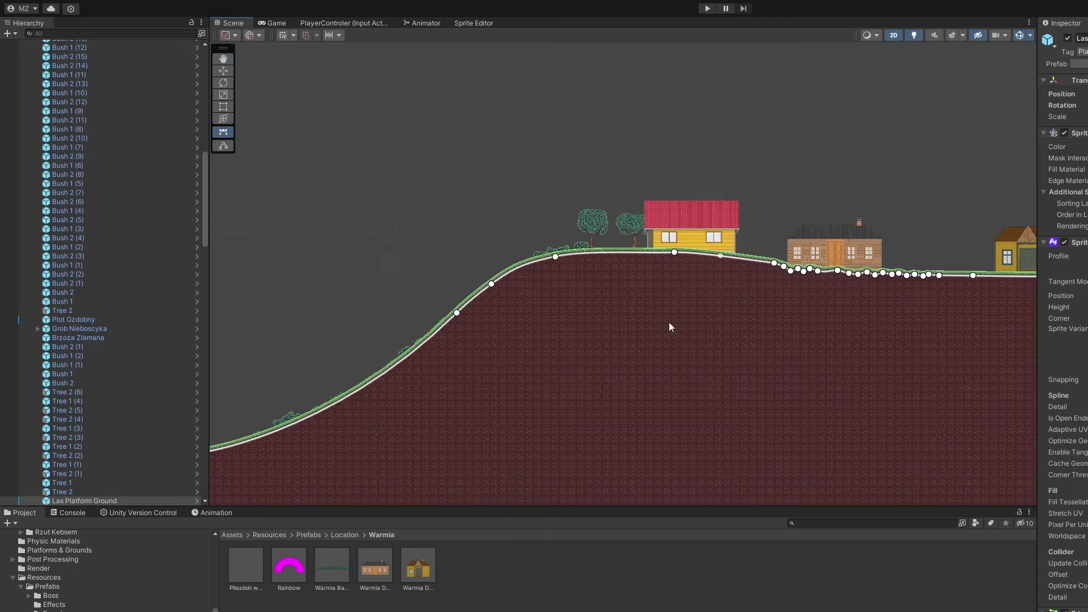
{"action": "middle_click_drag", "start_coordinate": [295, 425], "coordinate": [975, 269]}
{"action": "key", "text": "w"}
{"action": "left_click", "coordinate": [618, 280]}
{"action": "scroll", "coordinate": [639, 384], "scroll_direction": "down", "scroll_amount": 6}
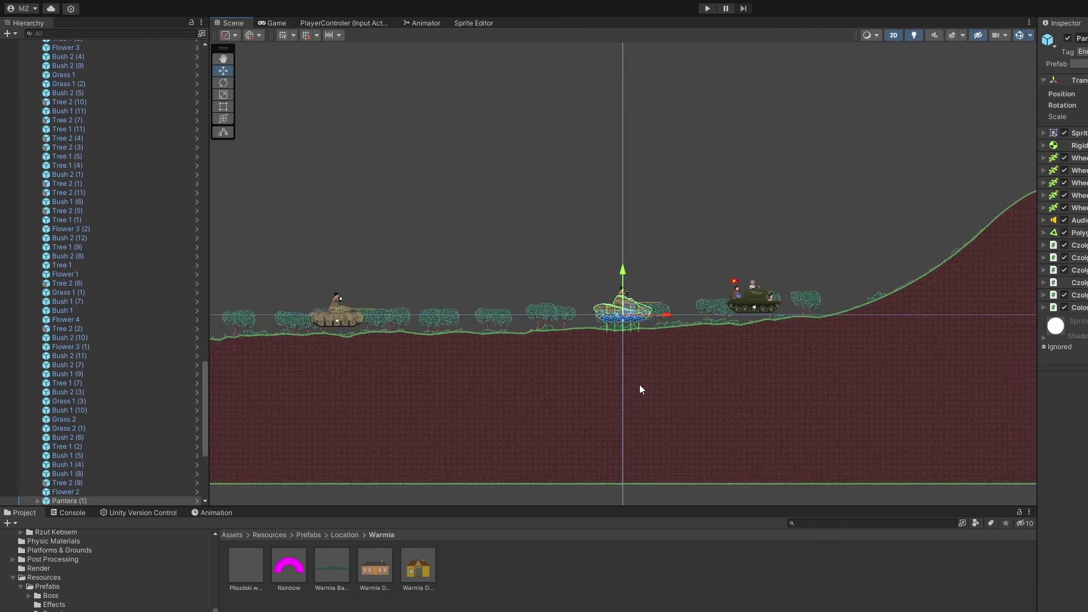
{"action": "middle_click_drag", "start_coordinate": [318, 363], "coordinate": [964, 321]}
{"action": "scroll", "coordinate": [497, 347], "scroll_direction": "right", "scroll_amount": 10}
{"action": "scroll", "coordinate": [697, 306], "scroll_direction": "down", "scroll_amount": 1}
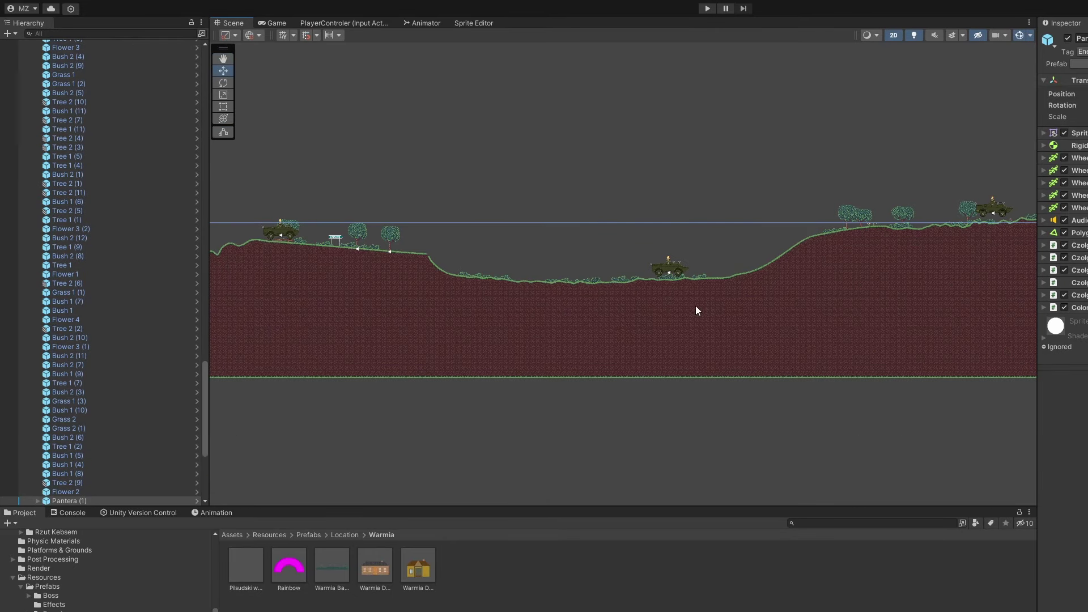
{"action": "left_click", "coordinate": [674, 273]}
{"action": "scroll", "coordinate": [692, 323], "scroll_direction": "down", "scroll_amount": 4}
{"action": "key", "text": "ctrl+d"}
Step: Move the duplicated BRDM-2 across the level to the ground between the wooden house and the first yellow house
{"action": "left_click_drag", "start_coordinate": [677, 307], "coordinate": [961, 174]}
{"action": "middle_click_drag", "start_coordinate": [962, 175], "coordinate": [430, 270]}
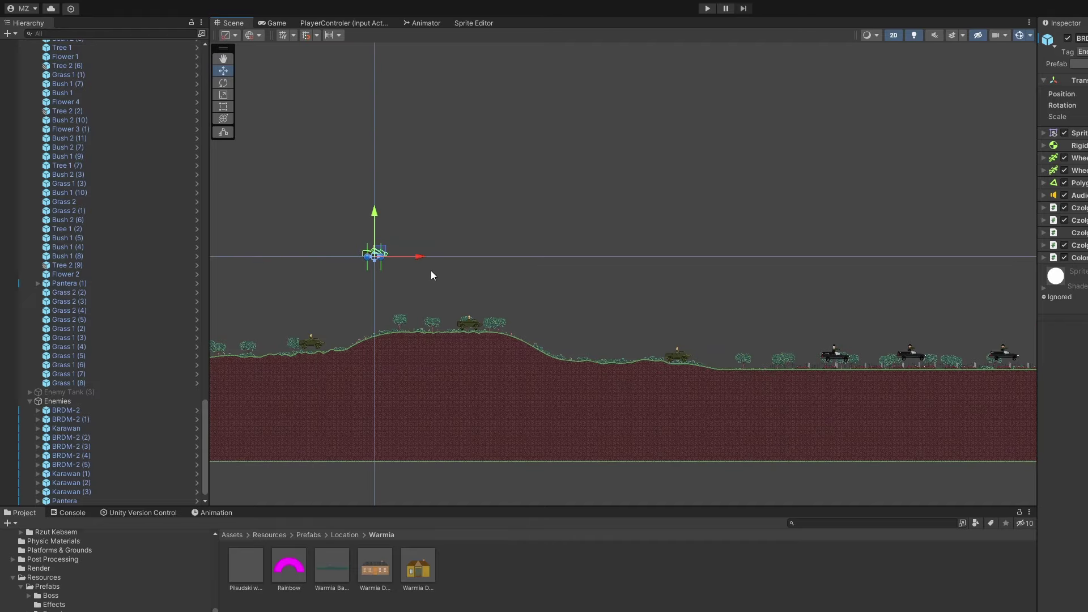
{"action": "left_click_drag", "start_coordinate": [915, 260], "coordinate": [987, 265]}
{"action": "middle_click_drag", "start_coordinate": [967, 266], "coordinate": [434, 292]}
{"action": "left_click_drag", "start_coordinate": [452, 290], "coordinate": [989, 289]}
{"action": "middle_click_drag", "start_coordinate": [925, 349], "coordinate": [263, 376]}
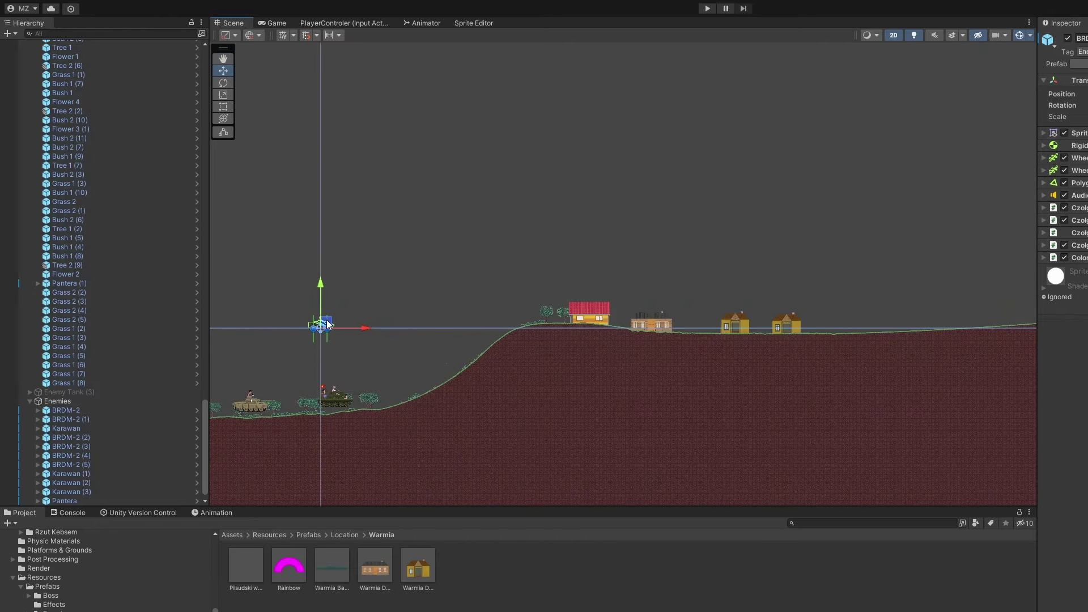
{"action": "left_click_drag", "start_coordinate": [326, 320], "coordinate": [629, 315]}
{"action": "left_click_drag", "start_coordinate": [701, 322], "coordinate": [705, 325]}
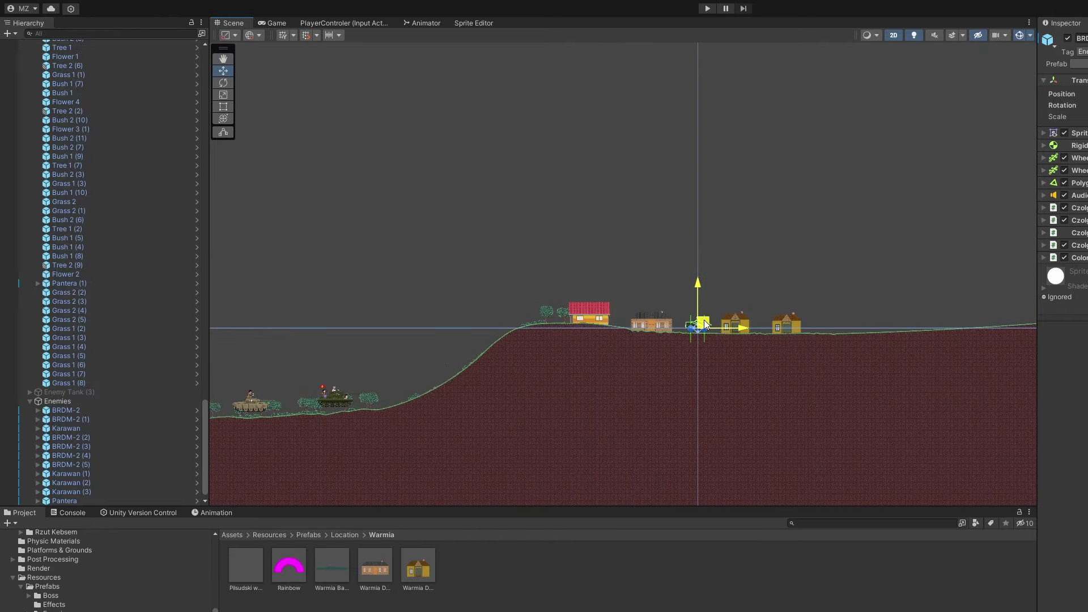
Step: Playtest the hilltop section, driving past the red-roofed house, adjusting the gun angle and firing at the enemy, and stop the game
{"action": "key", "text": "ctrl+p"}
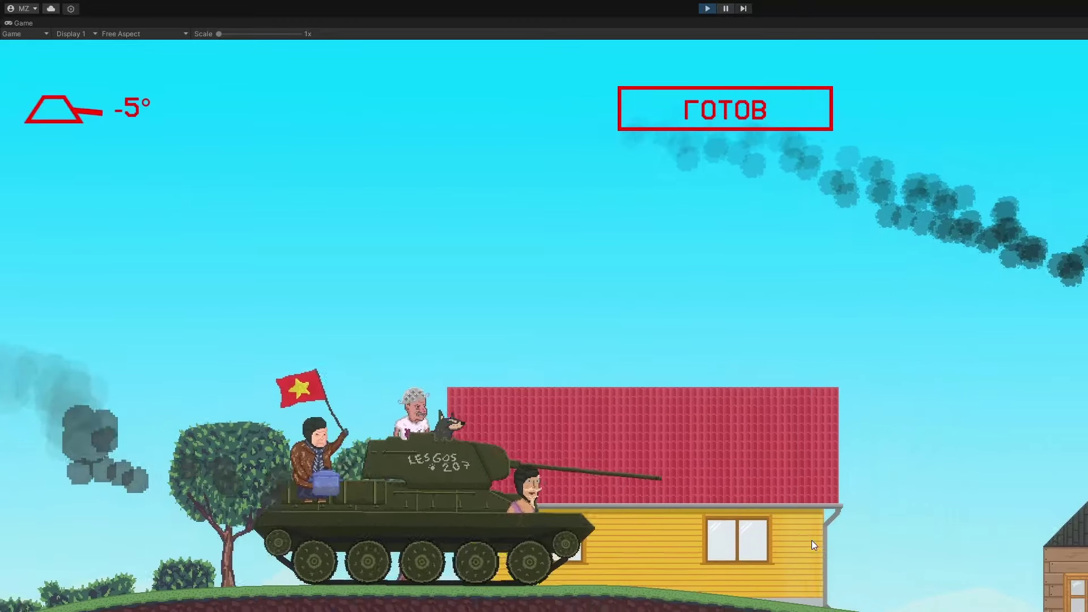
{"action": "key", "text": "Up"}
{"action": "key", "text": "space"}
{"action": "key", "text": "Down"}
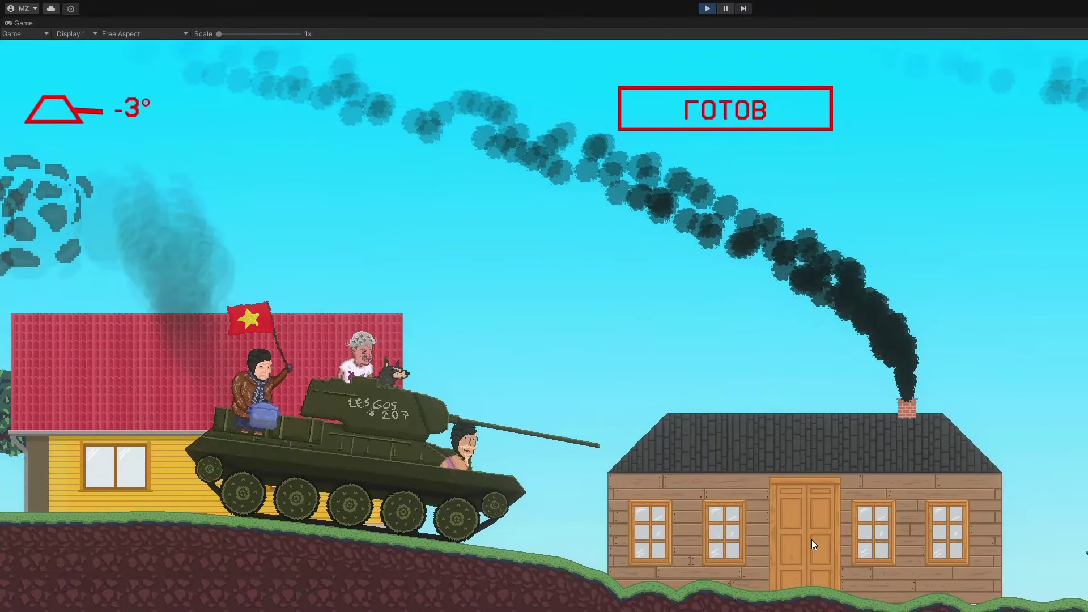
{"action": "key", "text": "space"}
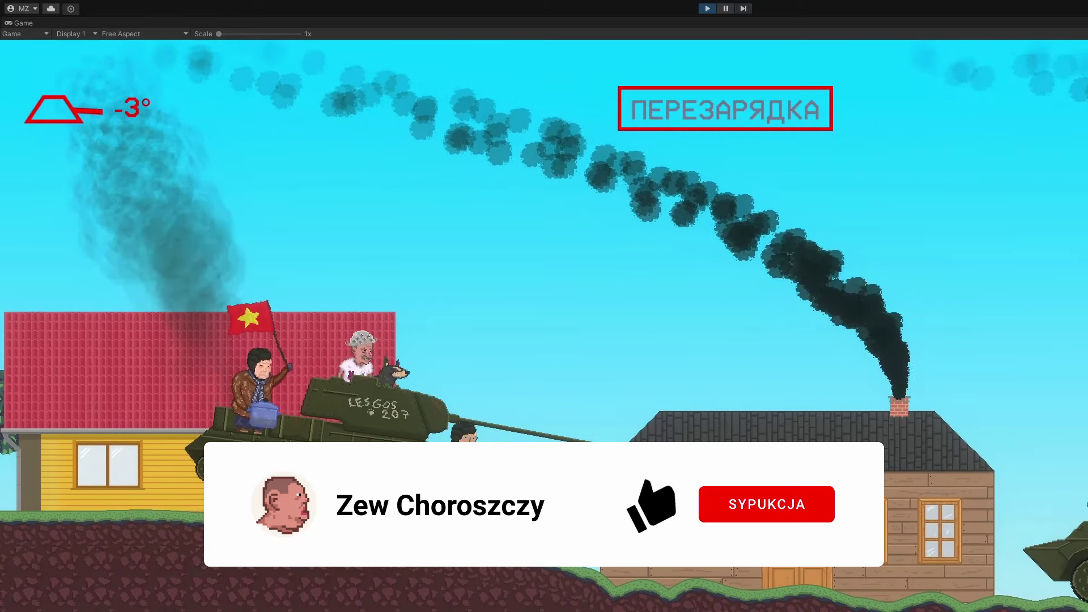
{"action": "key", "text": "space"}
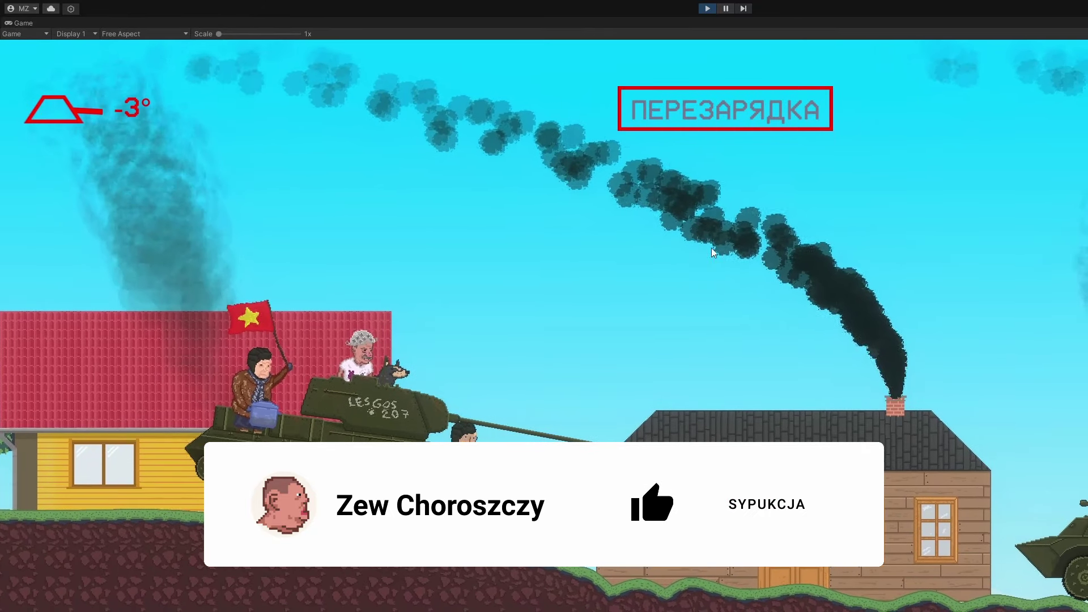
{"action": "left_click", "coordinate": [708, 10]}
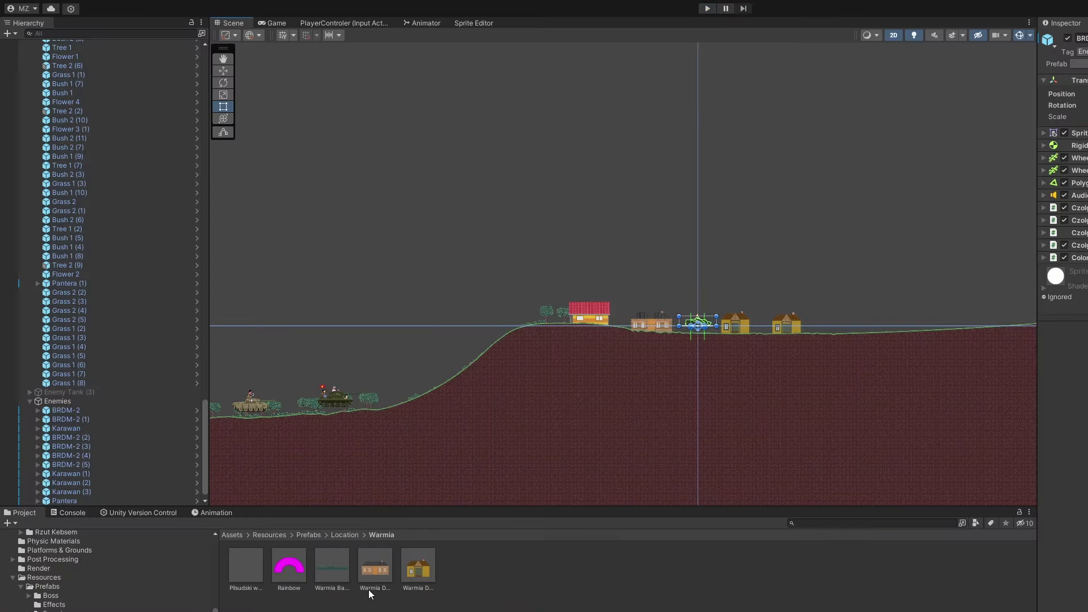
Step: Open the Tank Turret AP prefab from the Czolg Bullets prefabs to edit its maximum ricochets setting
{"action": "scroll", "coordinate": [57, 561], "scroll_direction": "up", "scroll_amount": 10}
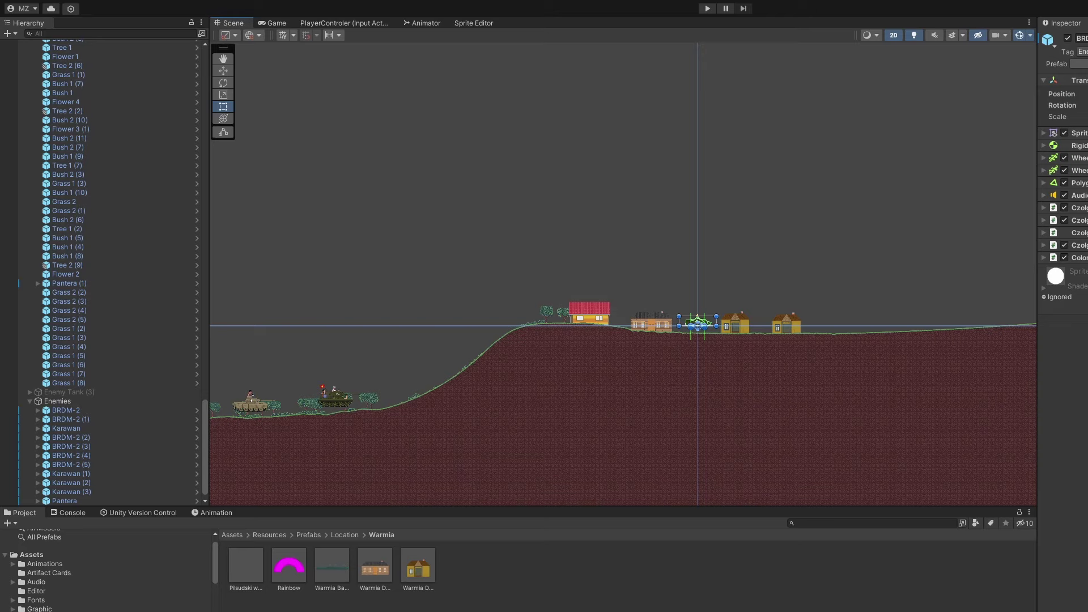
{"action": "left_click", "coordinate": [42, 611]}
{"action": "double_click", "coordinate": [246, 567]}
{"action": "double_click", "coordinate": [289, 567]}
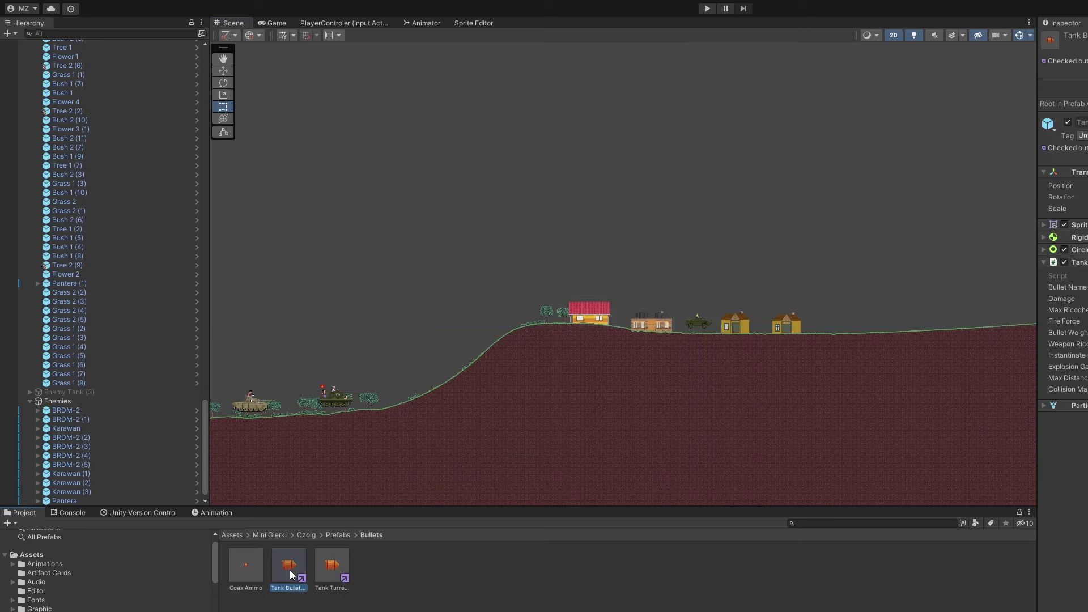
{"action": "double_click", "coordinate": [334, 572]}
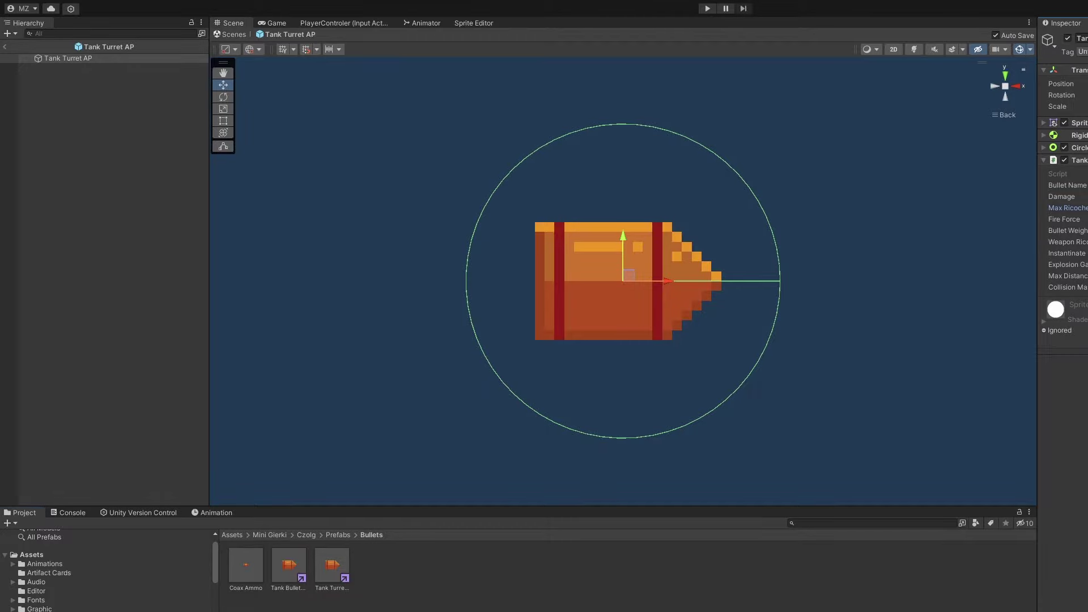
Step: Start another playtest, fire a shot and drive the tank up the slope onto the hilltop
{"action": "key", "text": "ctrl+p"}
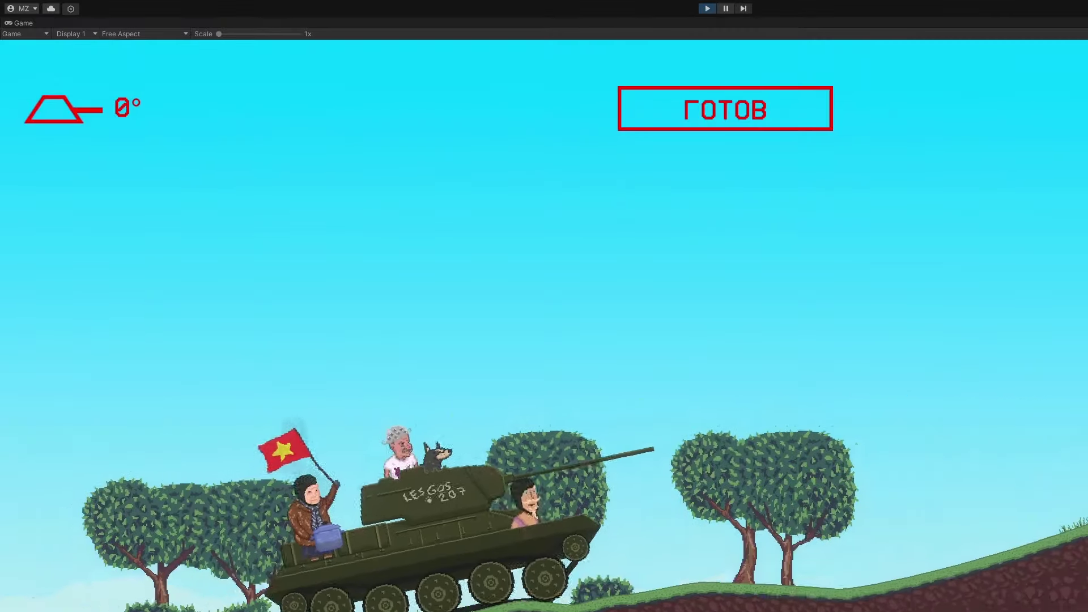
{"action": "key", "text": "space"}
{"action": "key", "text": "d"}
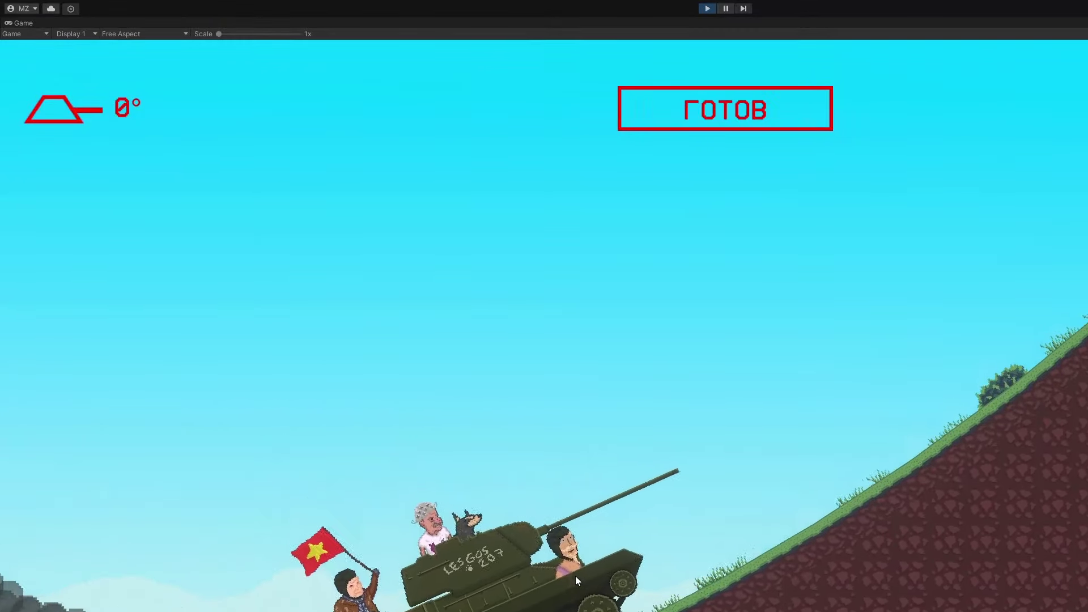
{"action": "key", "text": "d"}
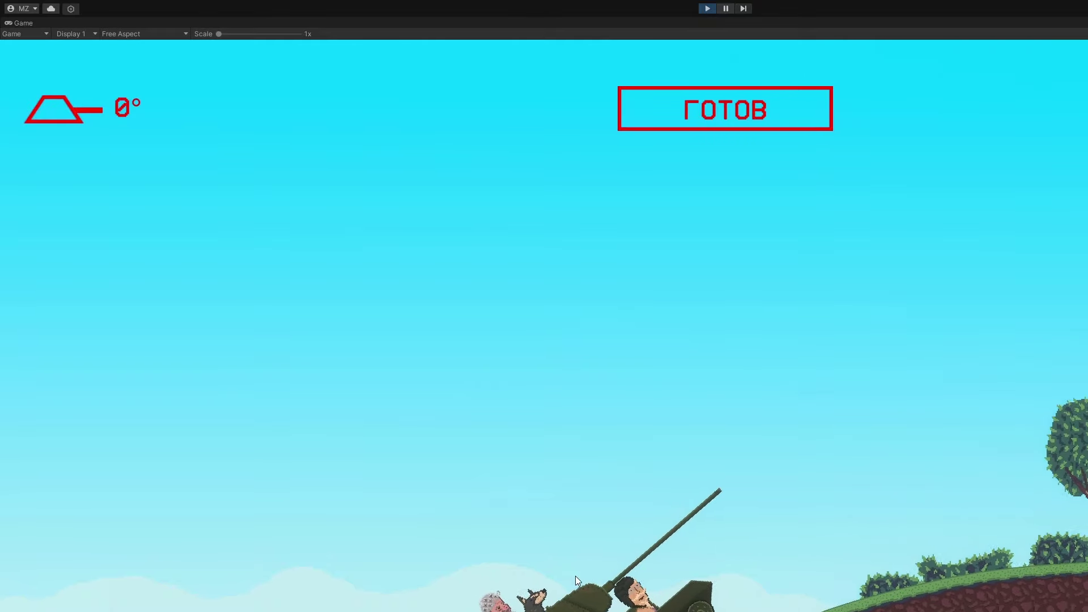
{"action": "key", "text": "d"}
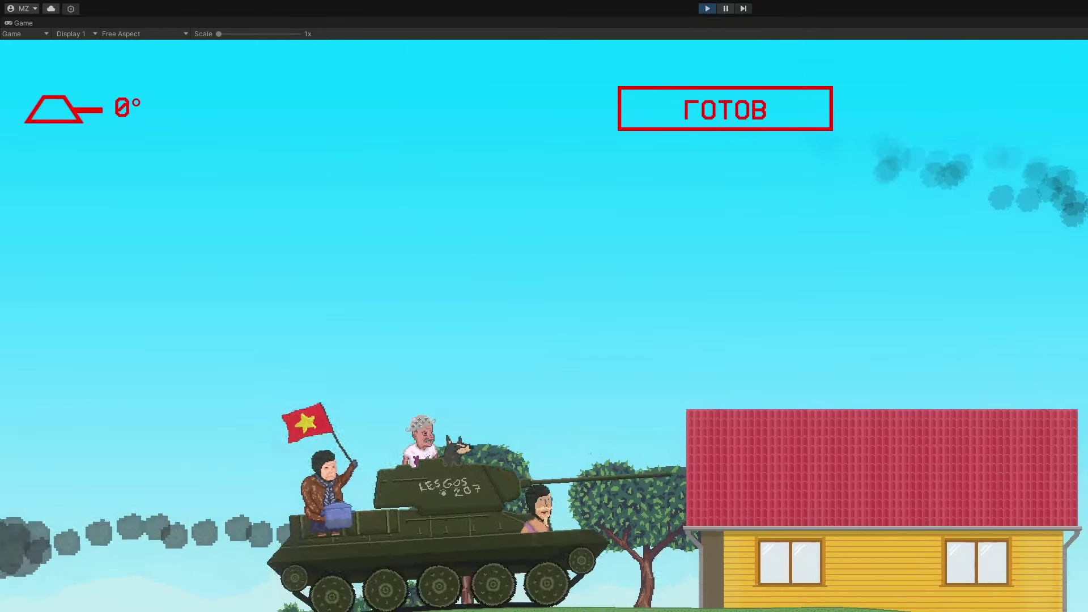
{"action": "key", "text": "d"}
Step: Drive the tank downhill over the bumps to the first yellow house, aiming and firing along the way, and stop the playtest
{"action": "key", "text": "space"}
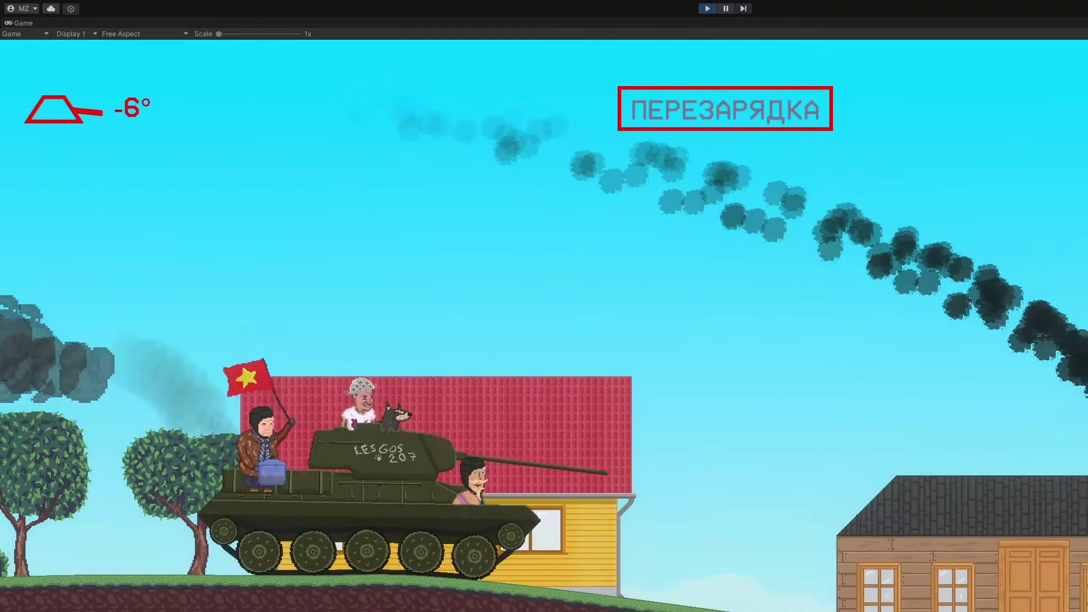
{"action": "key", "text": "d"}
{"action": "key", "text": "d"}
{"action": "key", "text": "space"}
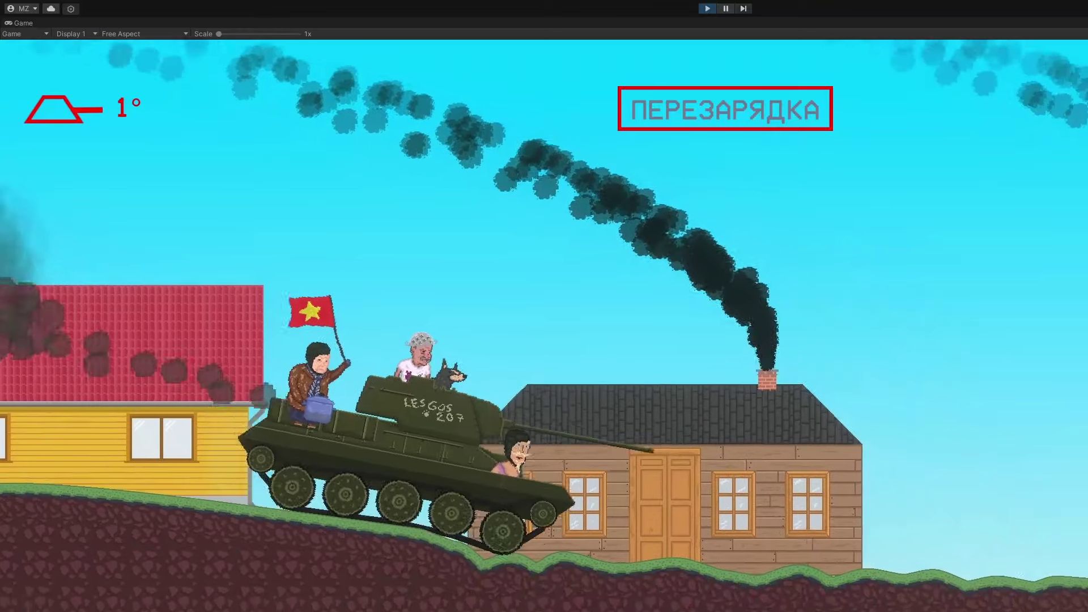
{"action": "key", "text": "w"}
{"action": "key", "text": "d"}
{"action": "key", "text": "space"}
{"action": "key", "text": "s"}
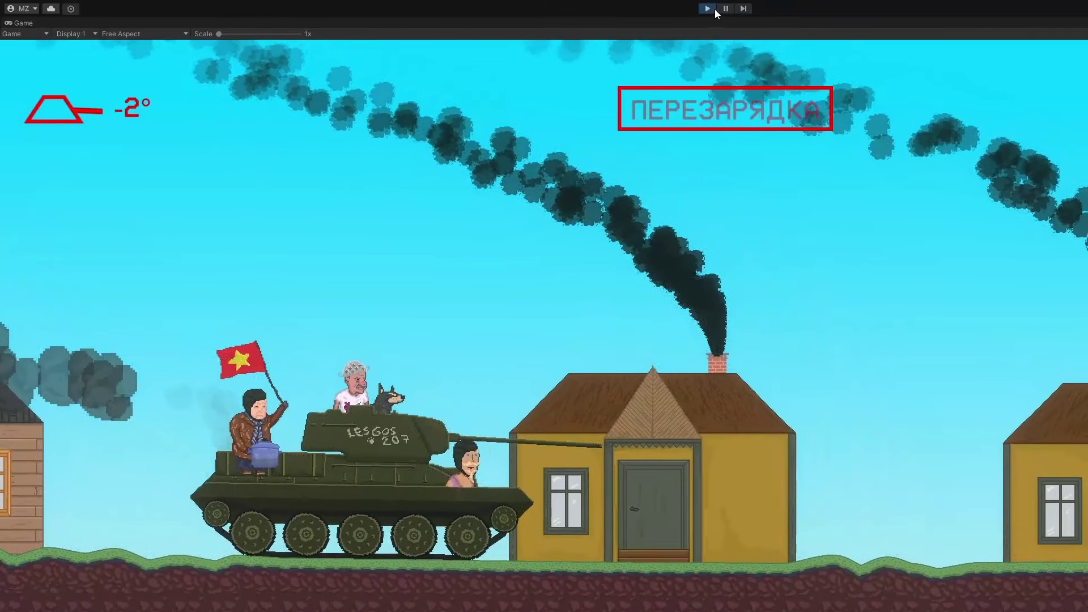
{"action": "left_click", "coordinate": [708, 9]}
Step: Duplicate the BRDM-2 twice, placing one copy just past the last yellow house and another farther along the rising ground
{"action": "left_click", "coordinate": [397, 341]}
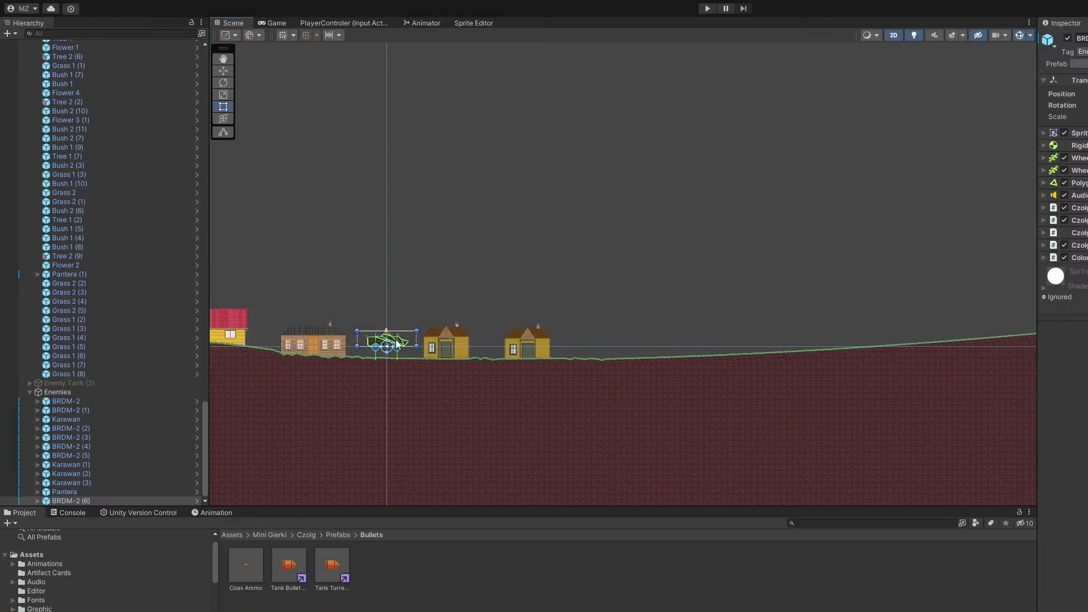
{"action": "key", "text": "ctrl+d"}
{"action": "left_click_drag", "start_coordinate": [589, 347], "coordinate": [770, 340]}
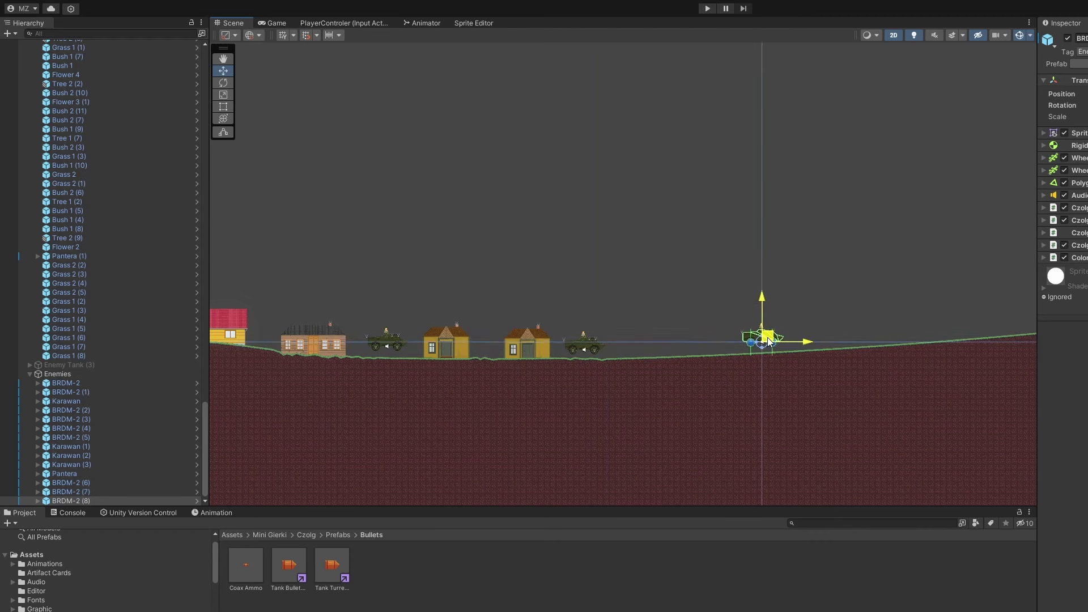
Step: Move the loose houses, trees and bushes, from Warmia Dom 2 (1) to Bush 1, into the Level Design group and collapse it
{"action": "left_click", "coordinate": [109, 357]}
{"action": "scroll", "coordinate": [110, 363], "scroll_direction": "up", "scroll_amount": 8}
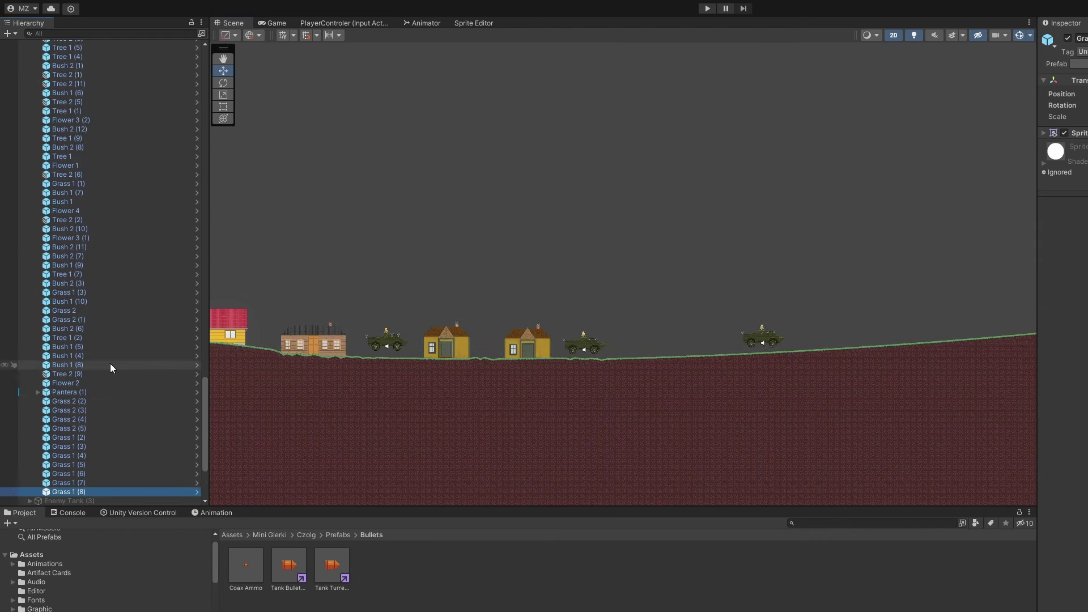
{"action": "left_click_drag", "start_coordinate": [205, 374], "coordinate": [205, 90]}
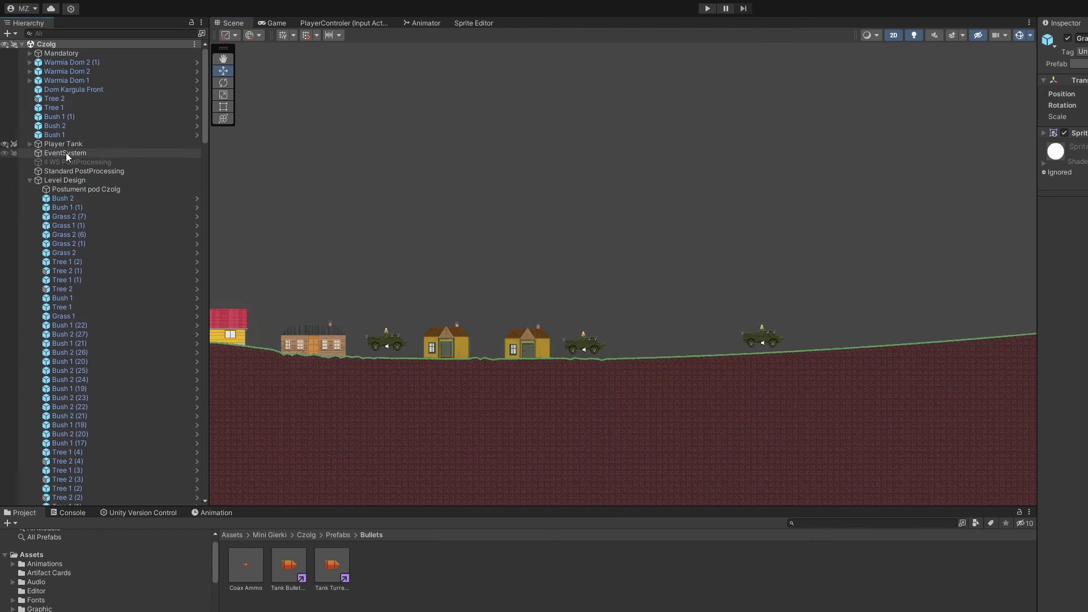
{"action": "left_click", "coordinate": [83, 62], "text": "shift"}
{"action": "left_click_drag", "start_coordinate": [83, 62], "coordinate": [67, 183]}
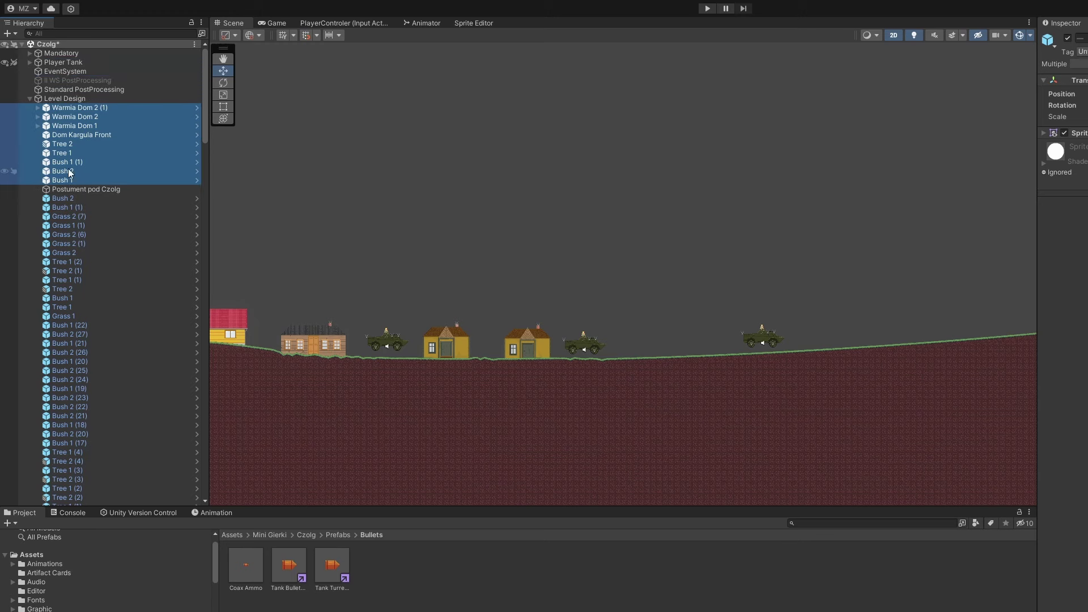
{"action": "left_click", "coordinate": [30, 98]}
Step: Check that the enemy vehicles, including the BRDM-2 past the last yellow house, sit in the Enemies group and save the scene
{"action": "left_click", "coordinate": [56, 125]}
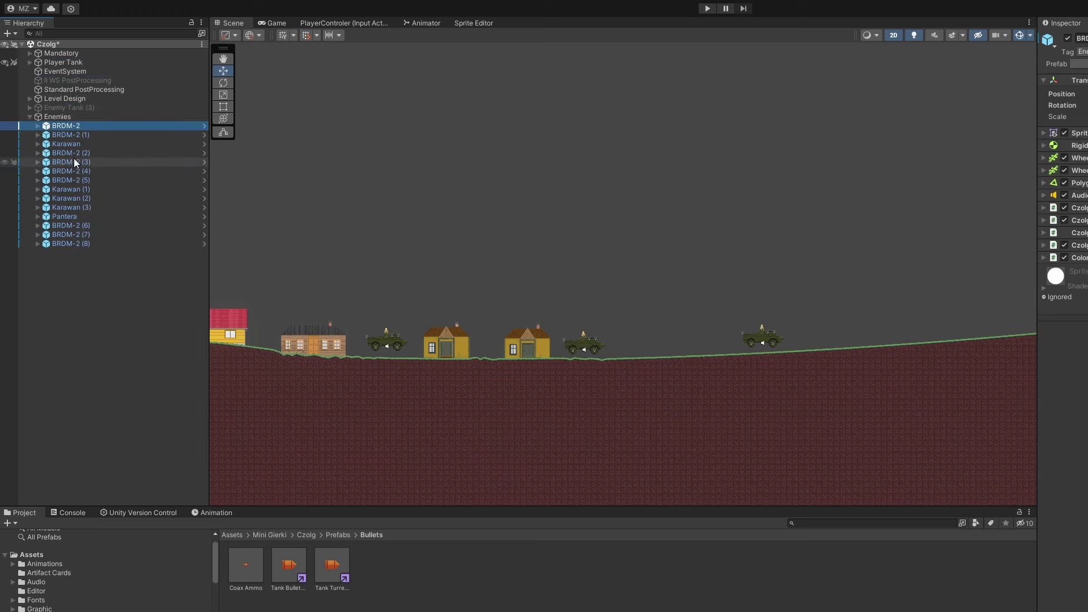
{"action": "left_click", "coordinate": [71, 180], "text": "shift"}
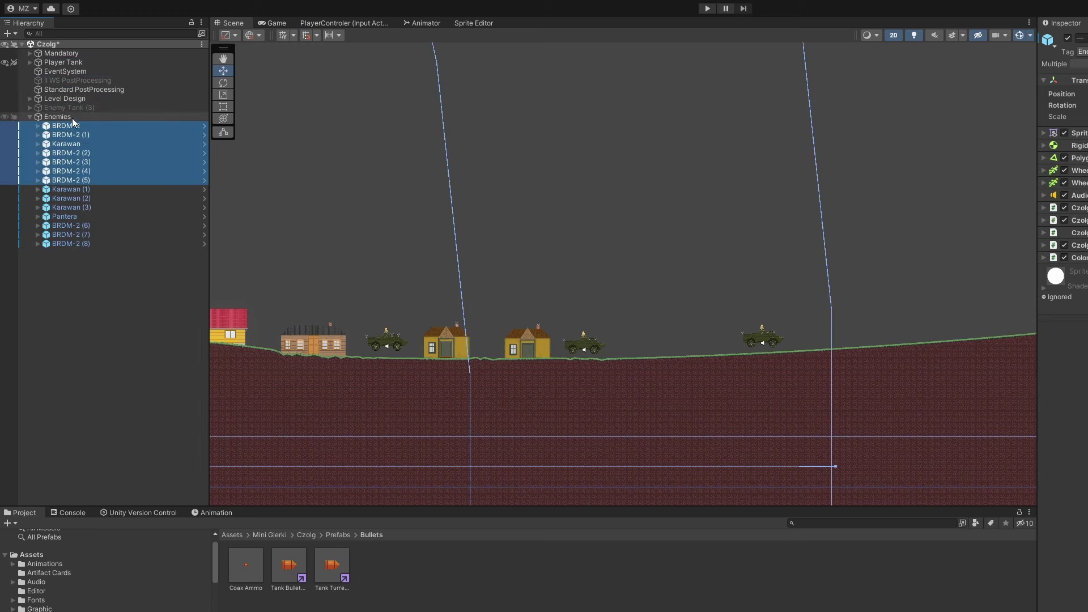
{"action": "left_click", "coordinate": [590, 344]}
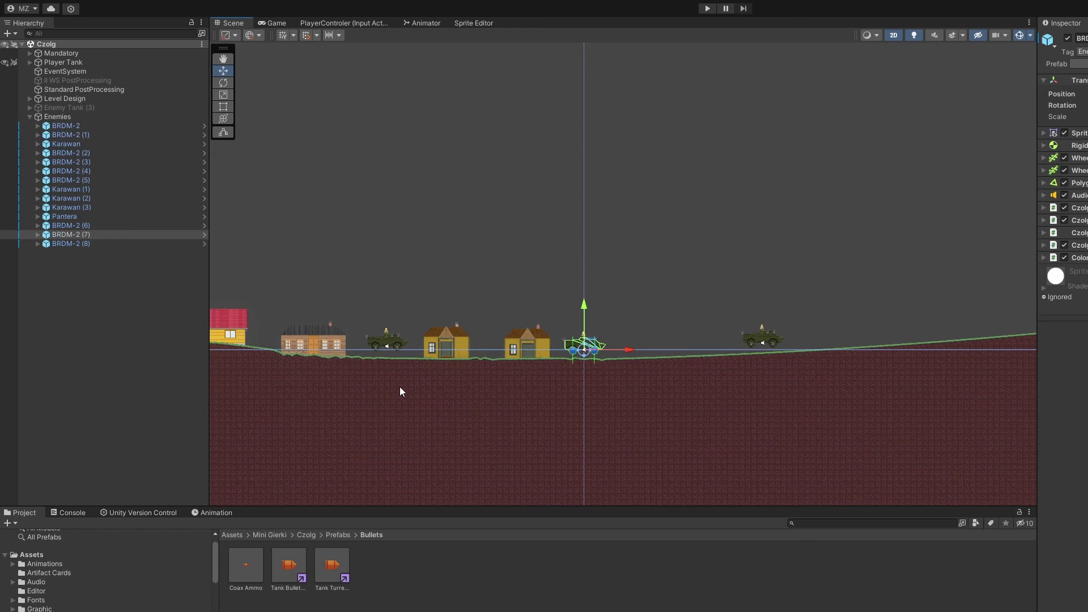
Step: Place Tree 1 and Tree 2 prefabs from the Prefabs > Location folder on the slope between the red-roofed house and the brick house
{"action": "middle_click_drag", "start_coordinate": [401, 391], "coordinate": [799, 382]}
{"action": "scroll", "coordinate": [947, 317], "scroll_direction": "up", "scroll_amount": 3}
{"action": "scroll", "coordinate": [946, 317], "scroll_direction": "up", "scroll_amount": 3}
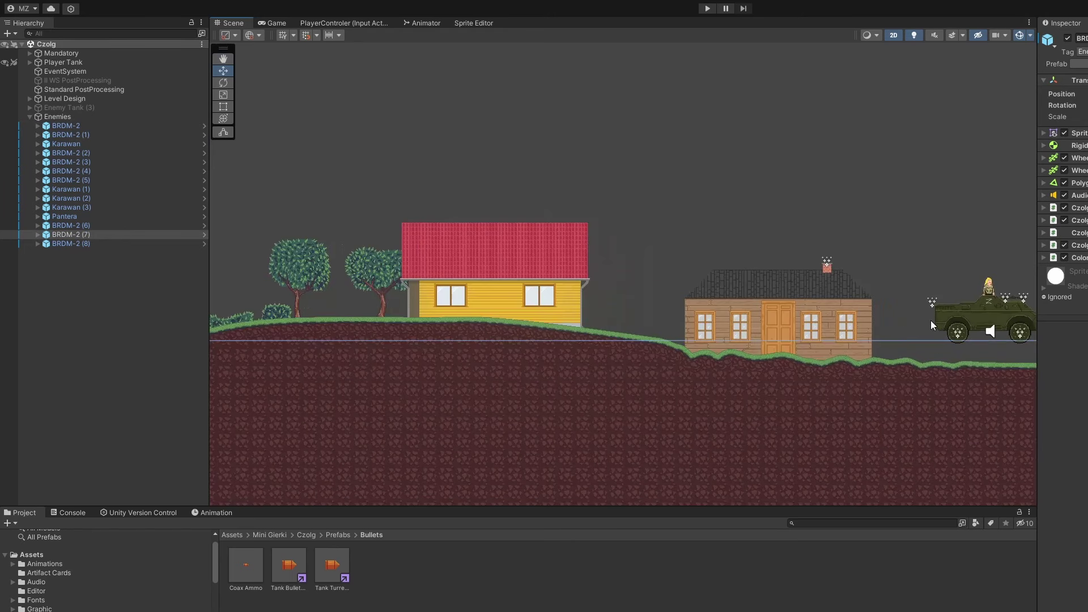
{"action": "left_click", "coordinate": [78, 591]}
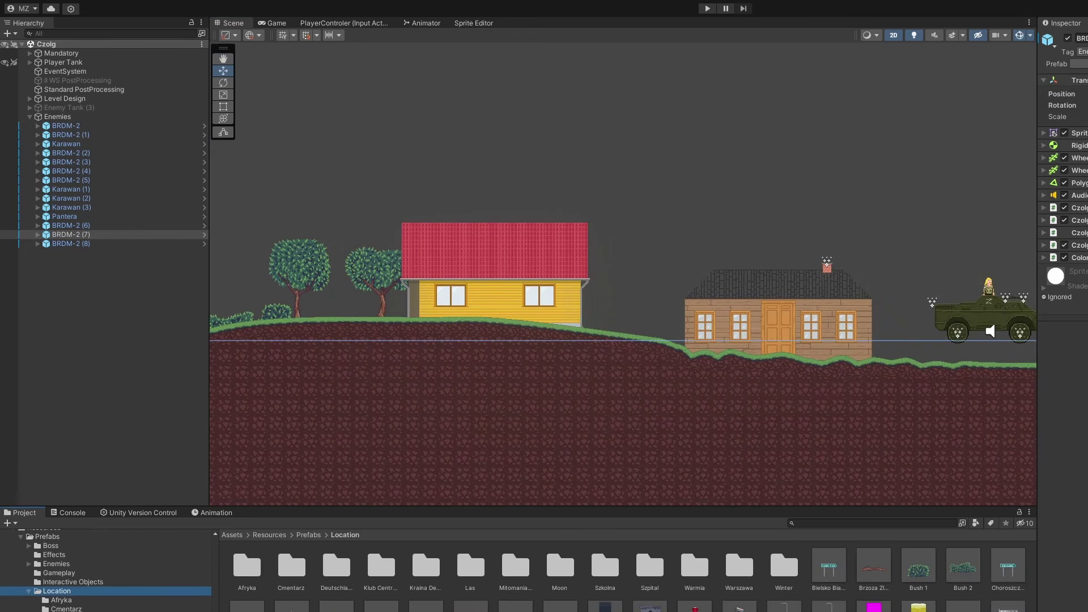
{"action": "left_click_drag", "start_coordinate": [600, 342], "coordinate": [601, 342]}
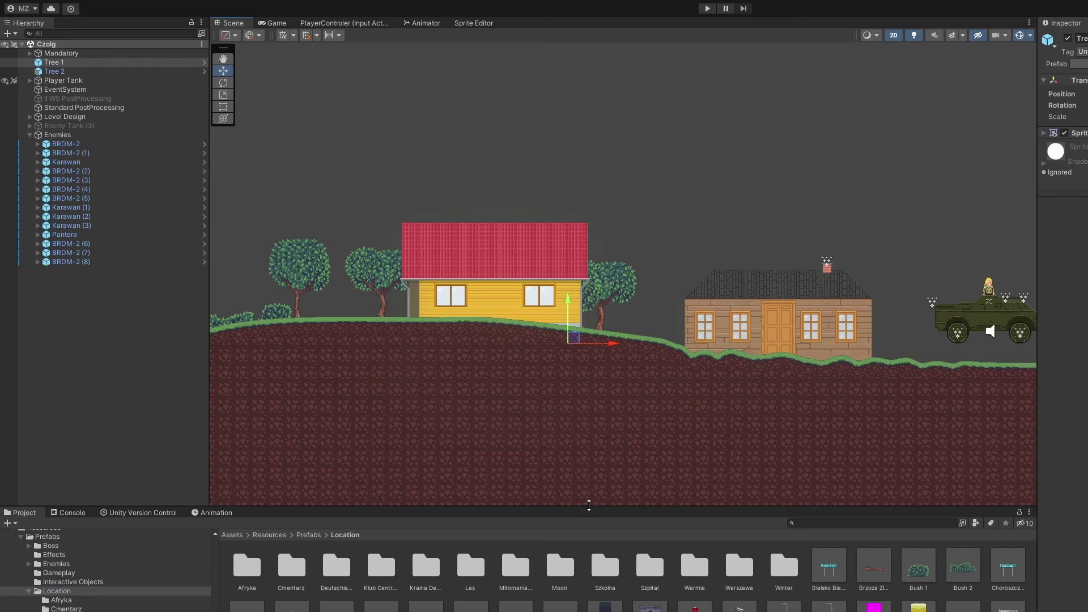
{"action": "left_click_drag", "start_coordinate": [667, 349], "coordinate": [667, 348]}
Step: Place more Tree 1 and Tree 2 prefabs beside the brick house, before the first yellow house and between the two yellow houses
{"action": "middle_click_drag", "start_coordinate": [793, 454], "coordinate": [540, 454]}
{"action": "left_click_drag", "start_coordinate": [680, 611], "coordinate": [854, 374]}
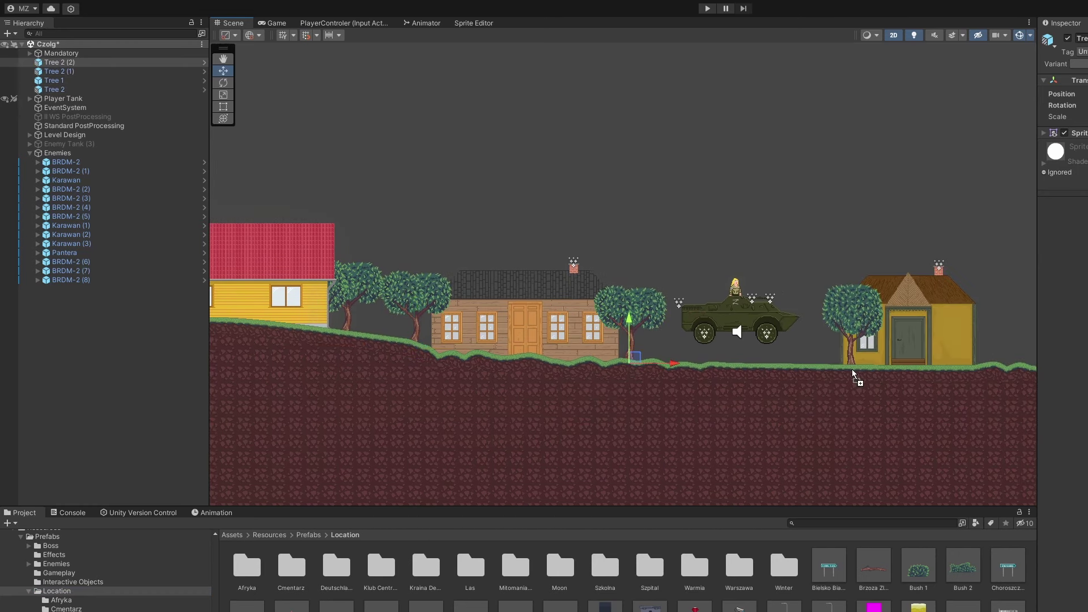
{"action": "left_click_drag", "start_coordinate": [958, 355], "coordinate": [982, 372]}
{"action": "key", "text": "Right"}
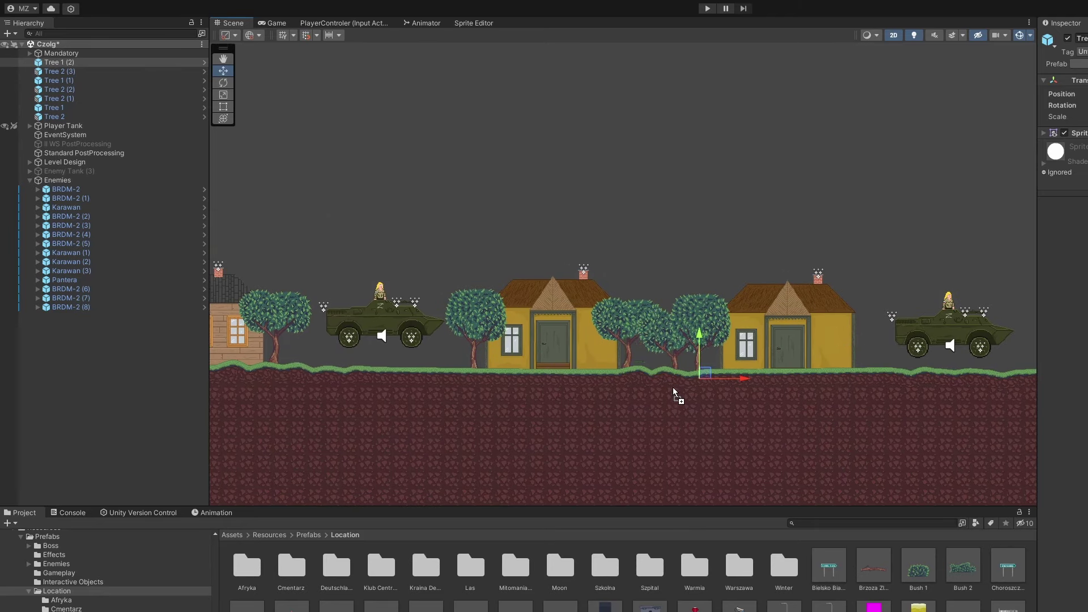
{"action": "left_click_drag", "start_coordinate": [673, 387], "coordinate": [674, 385]}
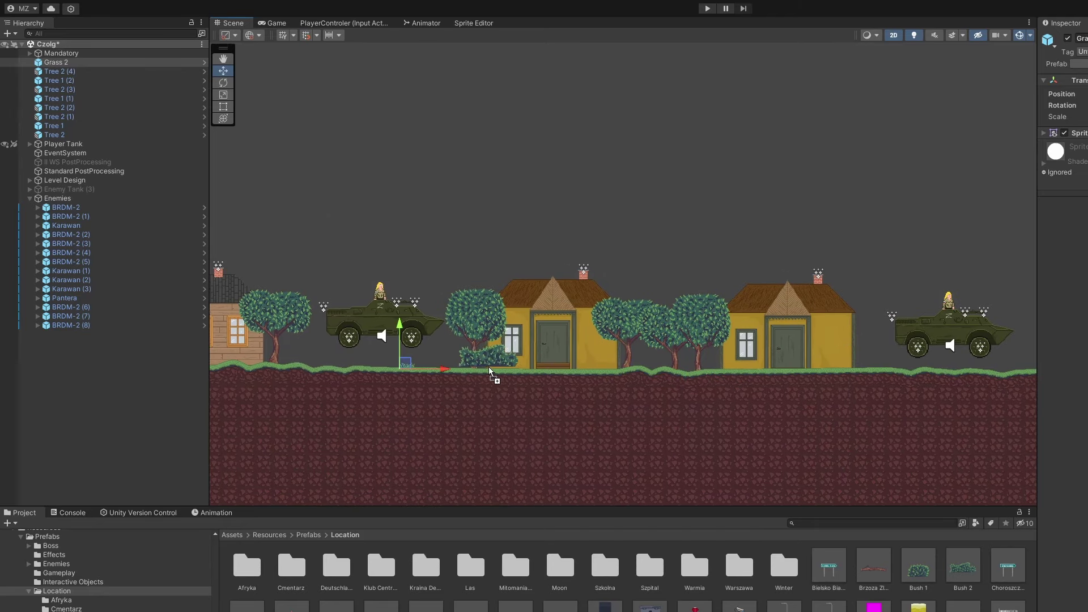